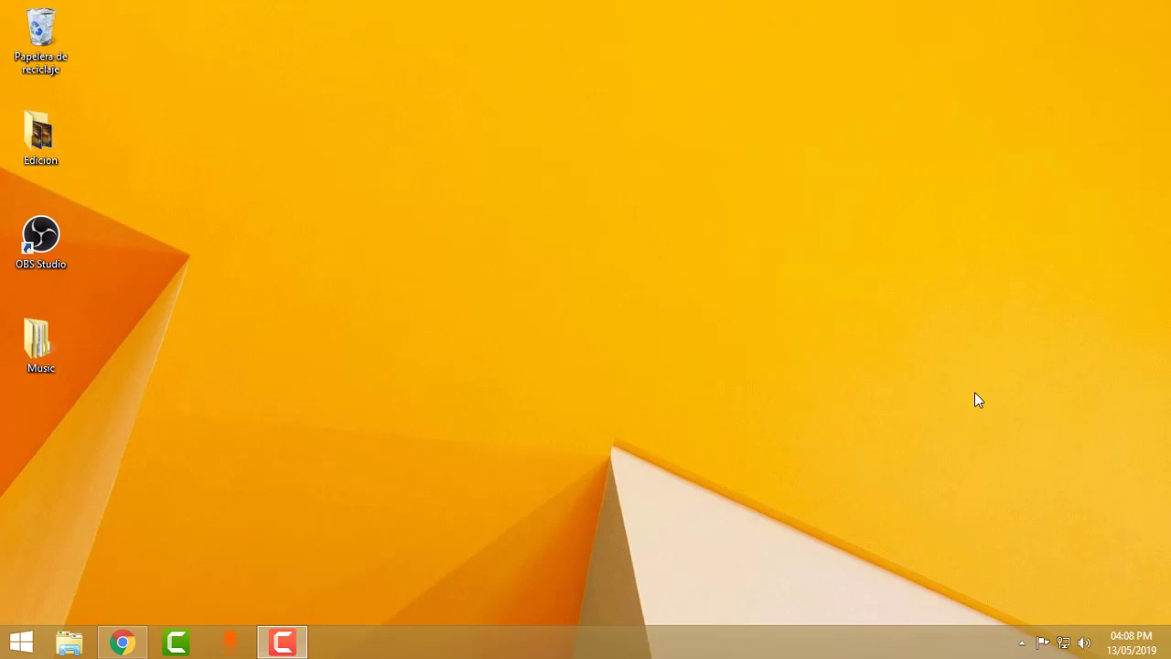
# Step: Switch to Chrome and look over the Glary Utilities 5 home page on glarysoft.com
pyautogui.click(122, 642)
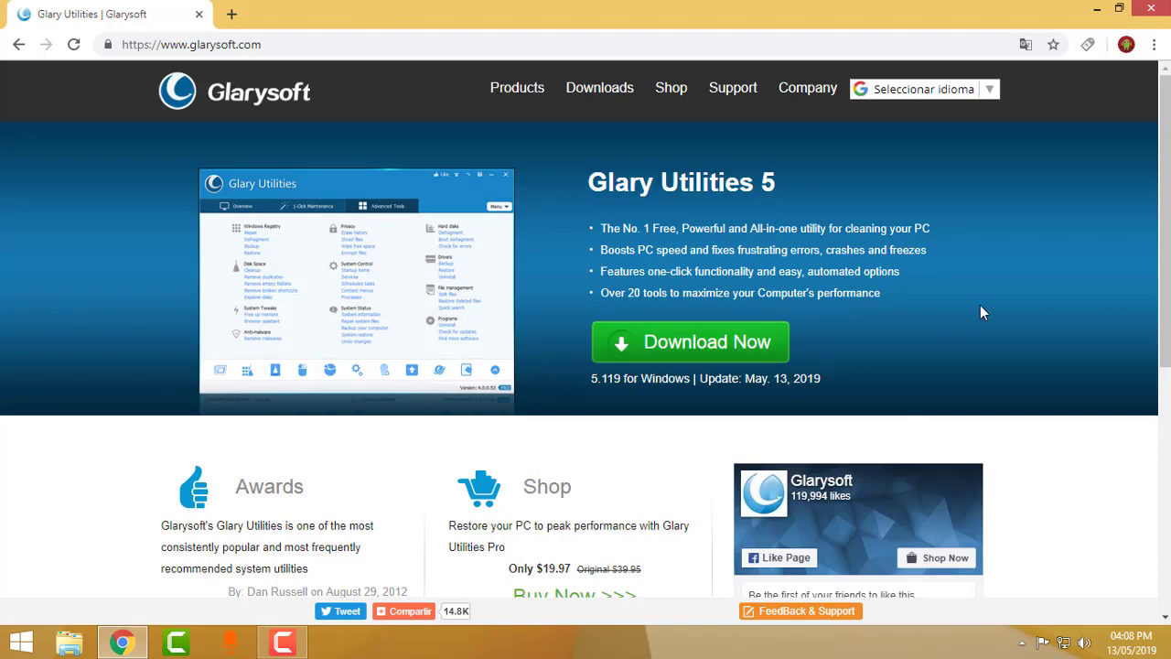
pyautogui.scroll(-3, 980, 304)
pyautogui.scroll(3, 978, 304)
pyautogui.scroll(-5, 972, 304)
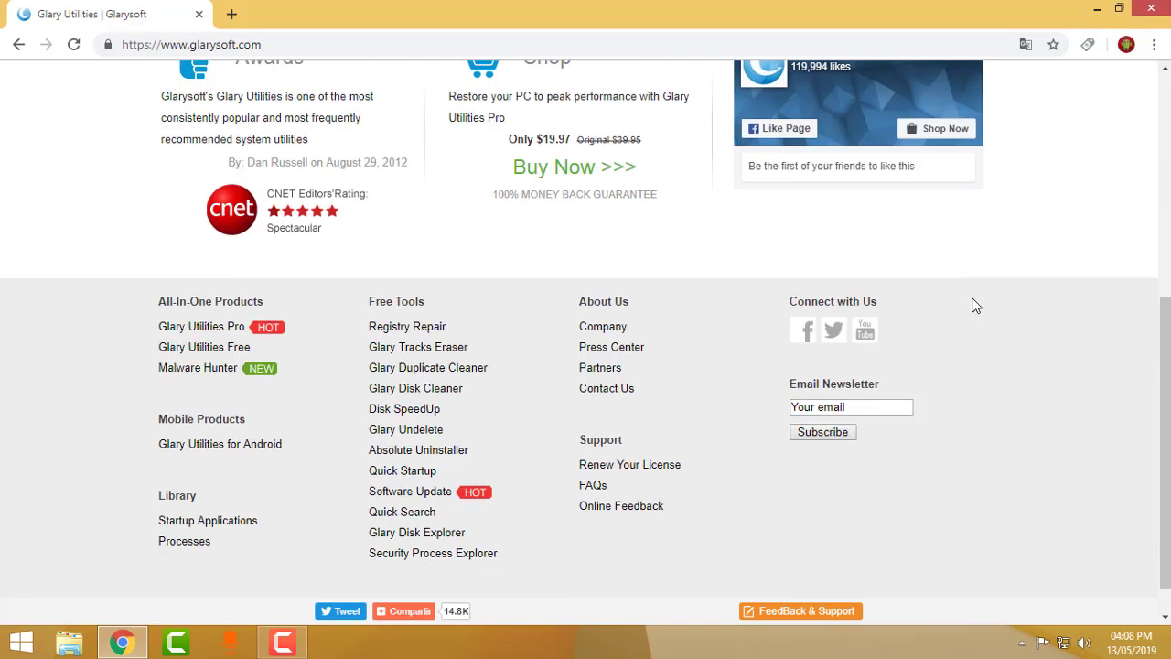
pyautogui.scroll(5, 1031, 417)
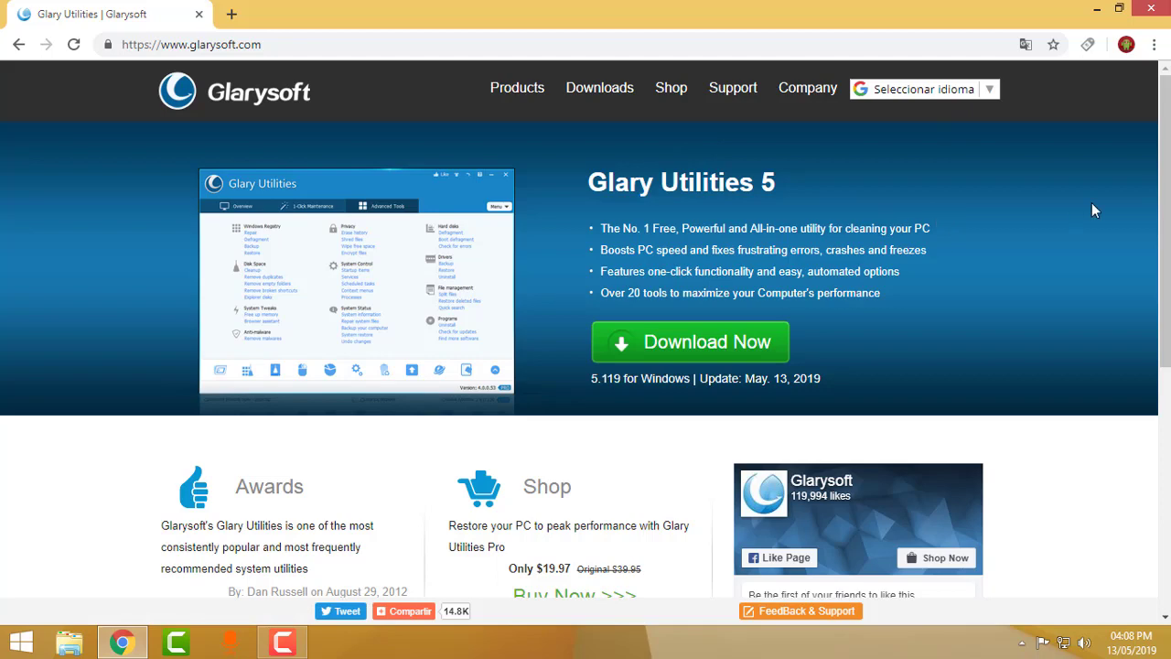
pyautogui.click(934, 92)
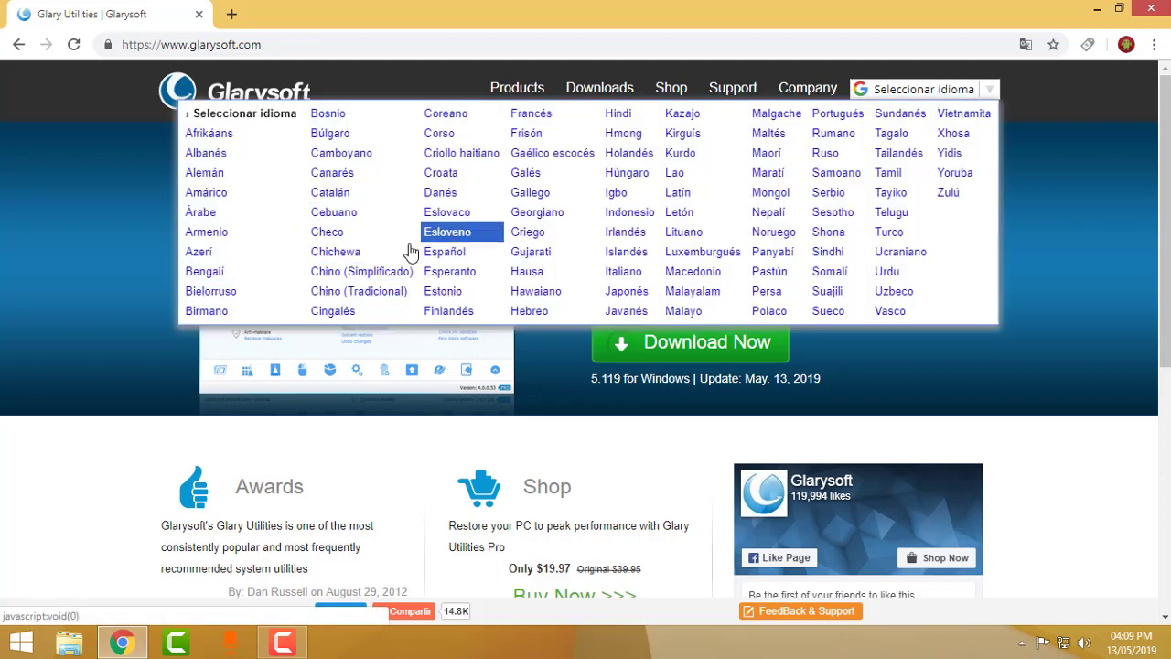
pyautogui.click(445, 253)
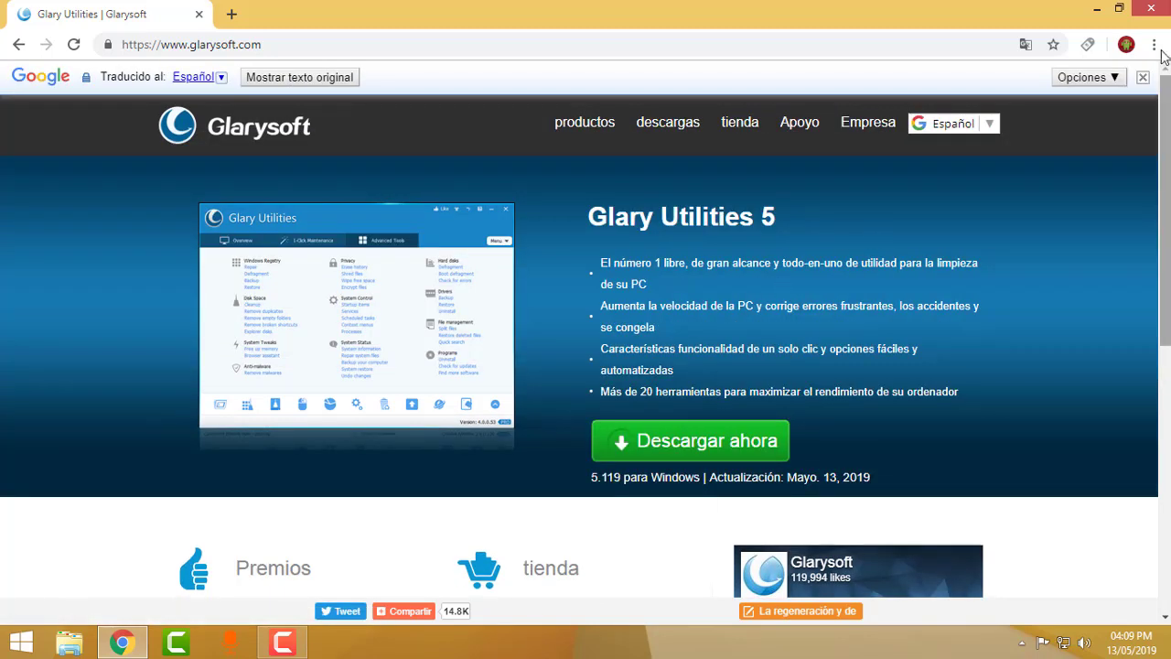
pyautogui.click(1143, 78)
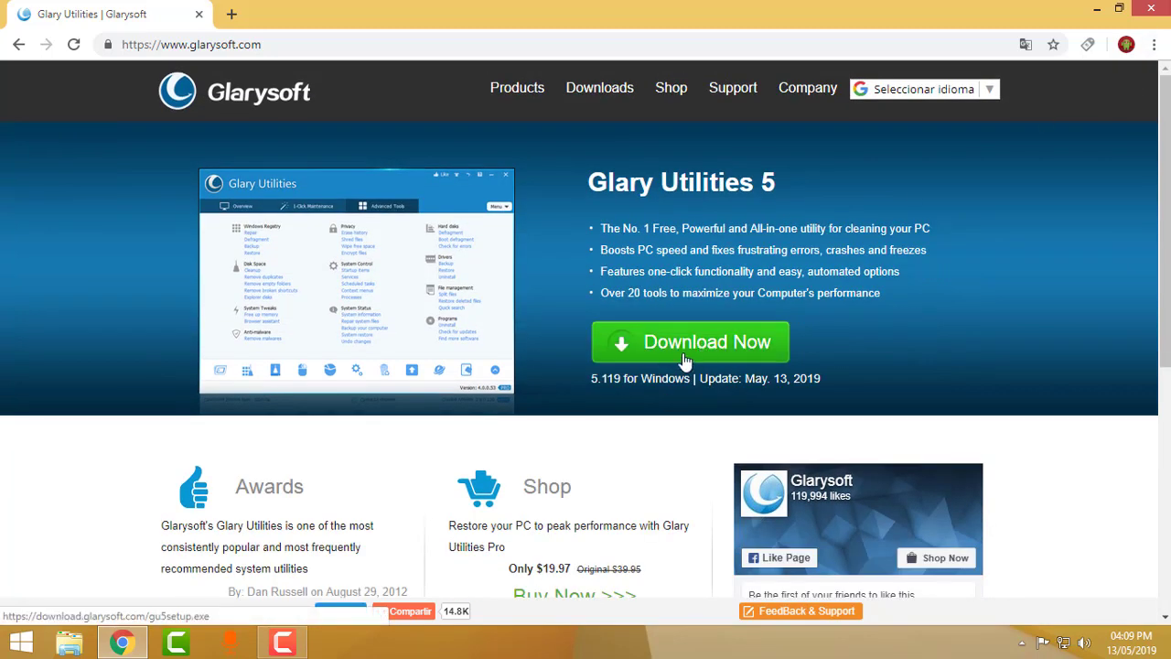
# Step: Translate the Glarysoft home page into Spanish and download the Glary Utilities 5 installer, dismissing the thank-you message
pyautogui.click(984, 88)
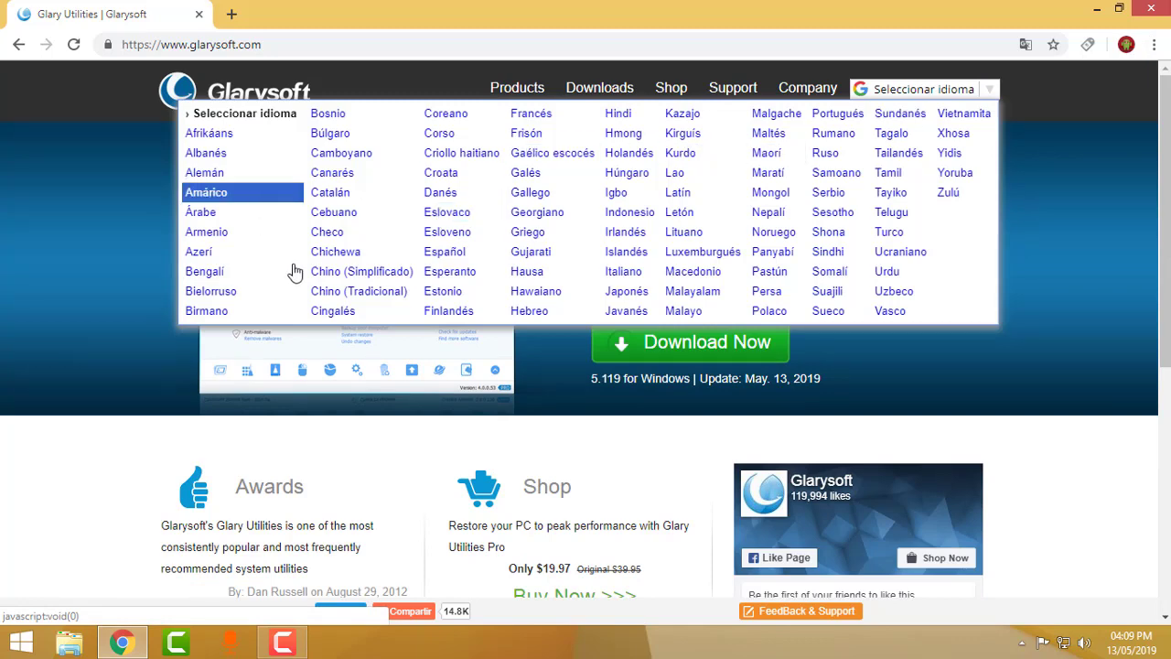
pyautogui.click(468, 261)
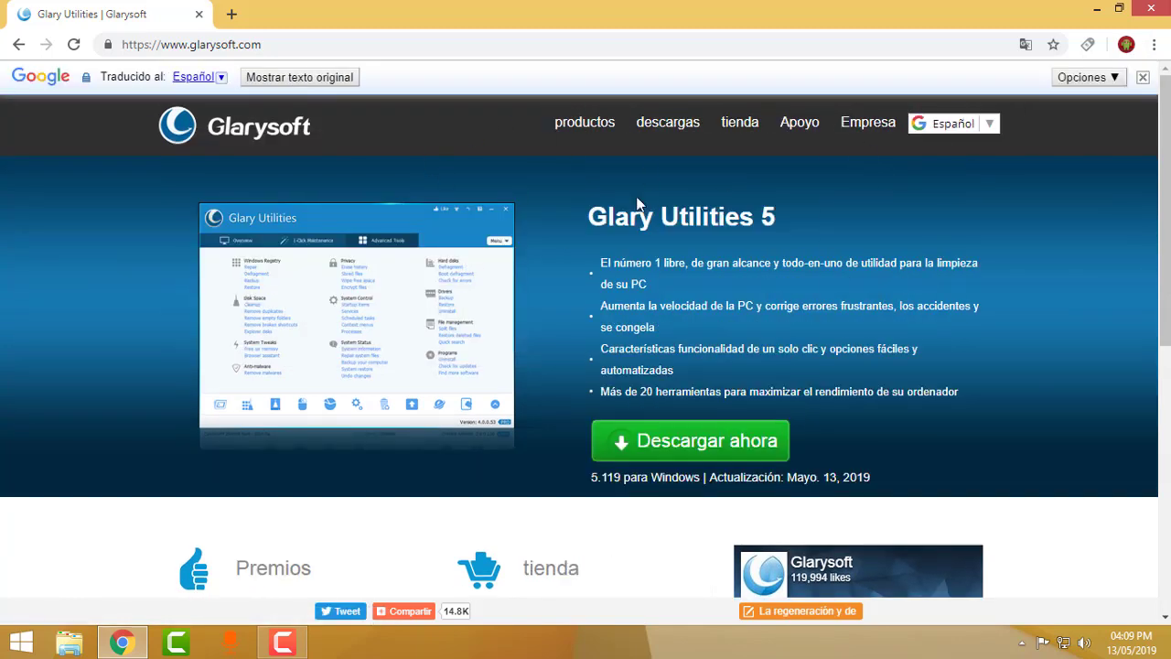
pyautogui.click(681, 452)
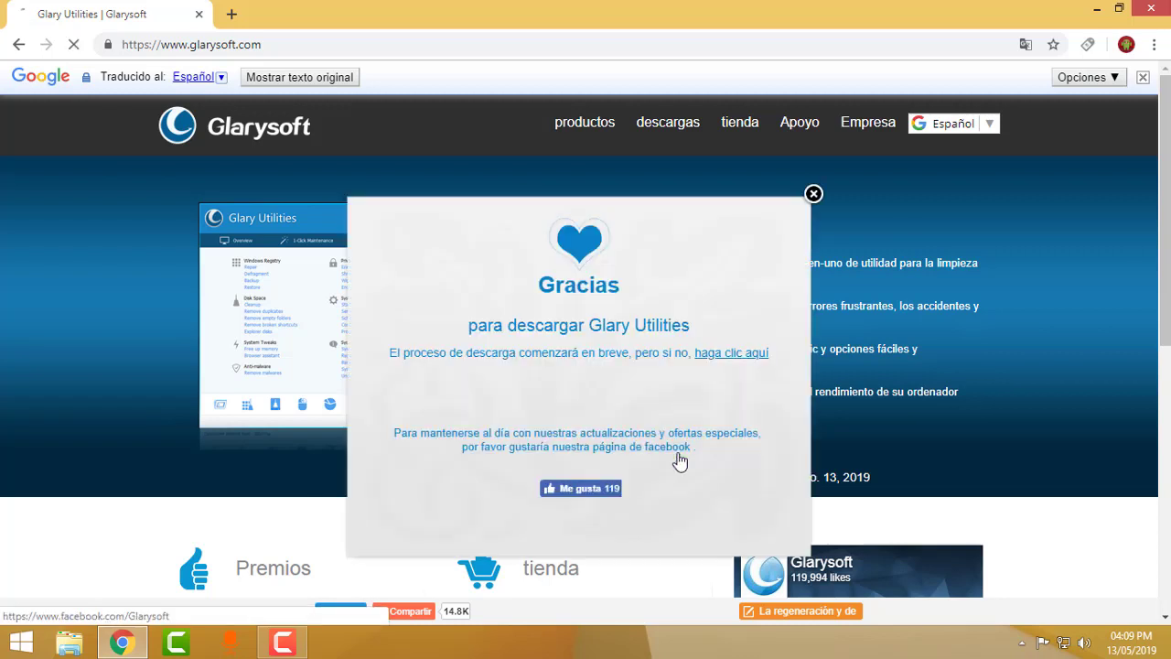
pyautogui.moveTo(720, 214); pyautogui.dragTo(535, 277)
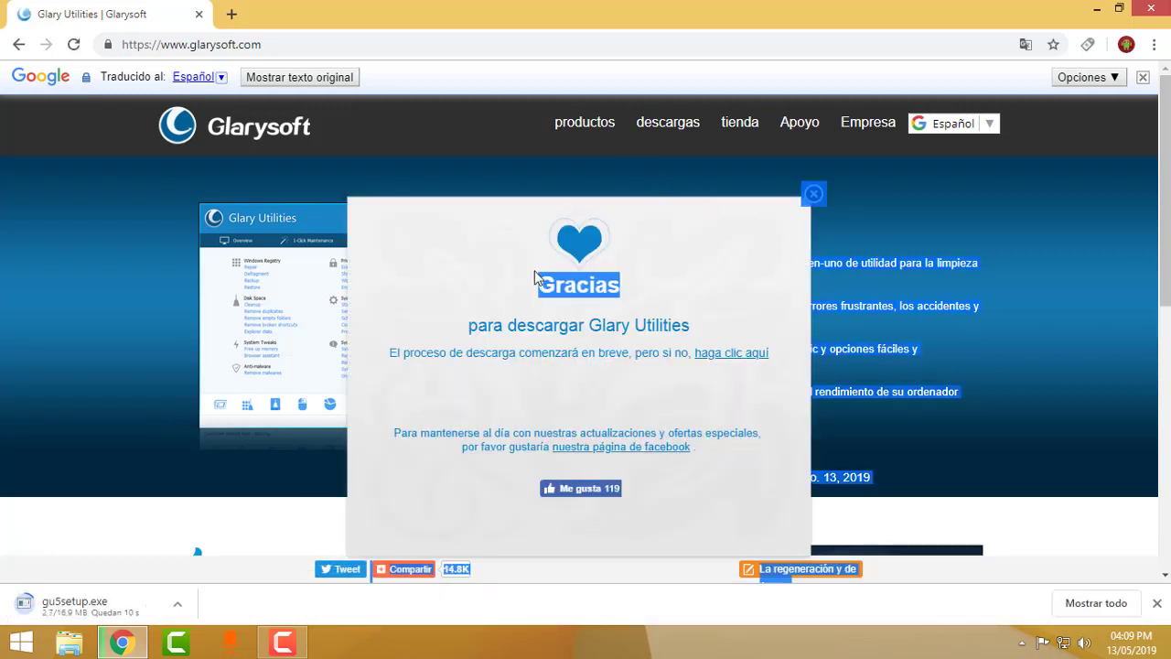
pyautogui.click(706, 274)
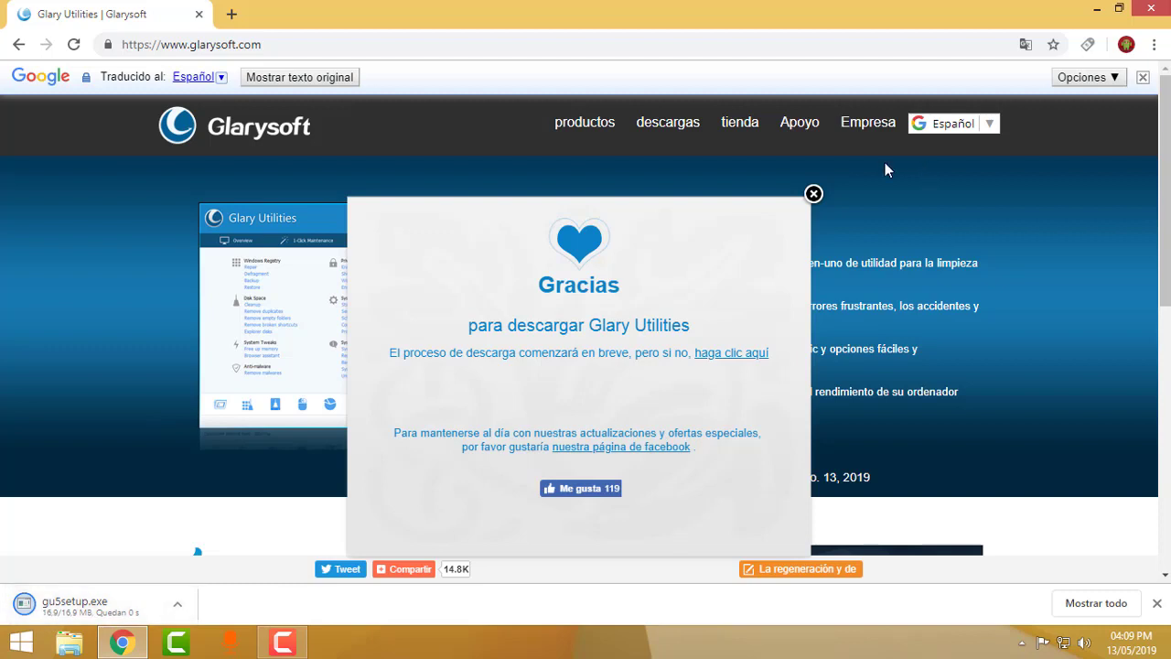
pyautogui.click(813, 195)
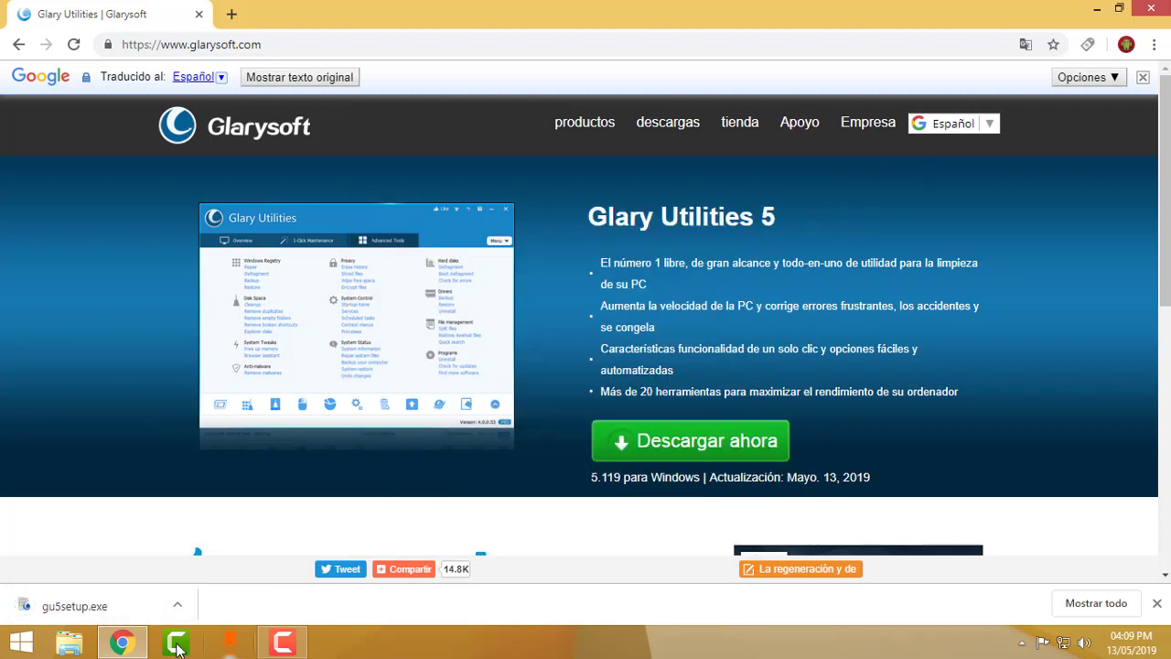
# Step: Run the downloaded gu5setup.exe installer and close the browser behind it
pyautogui.click(107, 611)
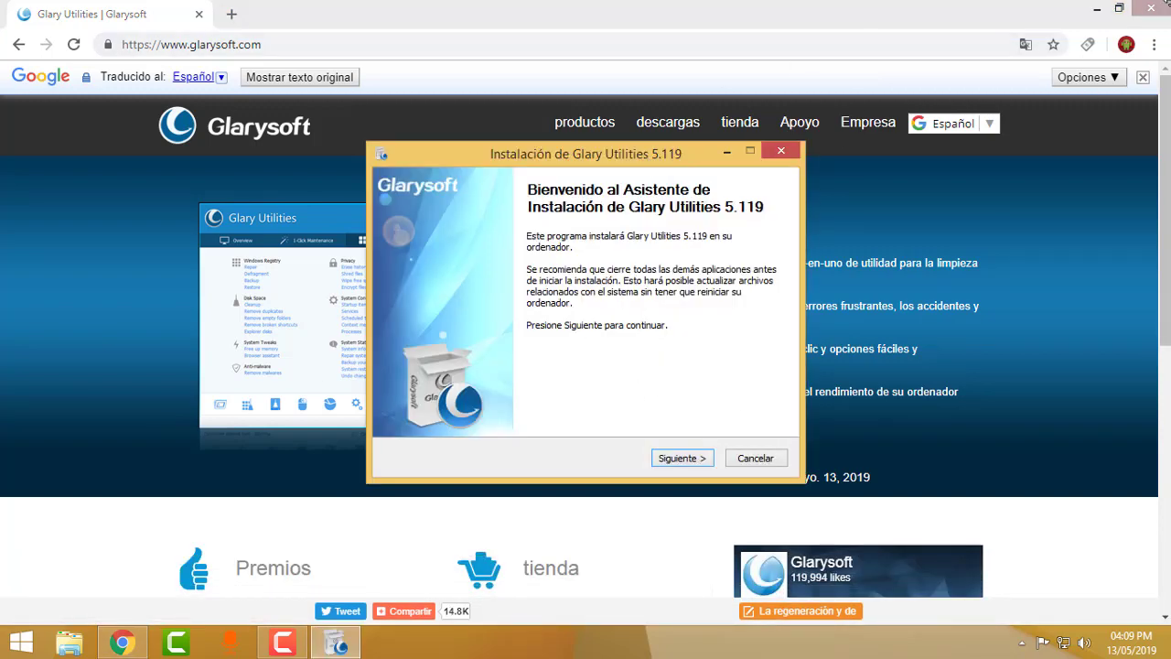
pyautogui.click(1148, 16)
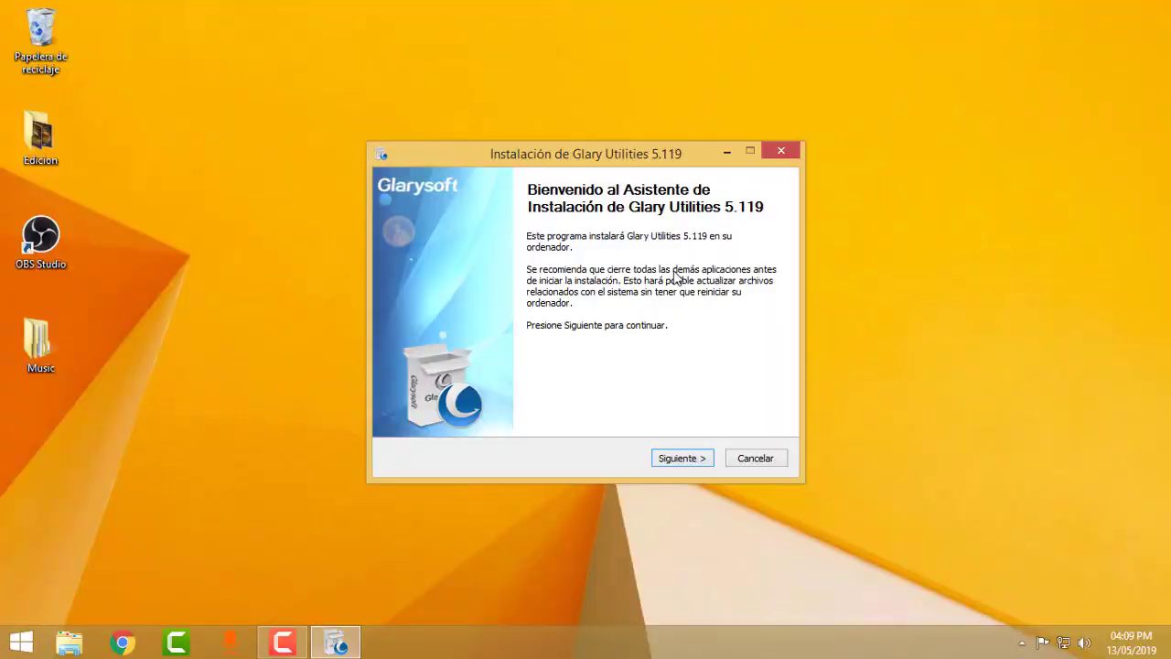
pyautogui.moveTo(654, 156)
pyautogui.mouseDown()
pyautogui.moveTo(550, 157)
pyautogui.moveTo(659, 143)
pyautogui.mouseUp()
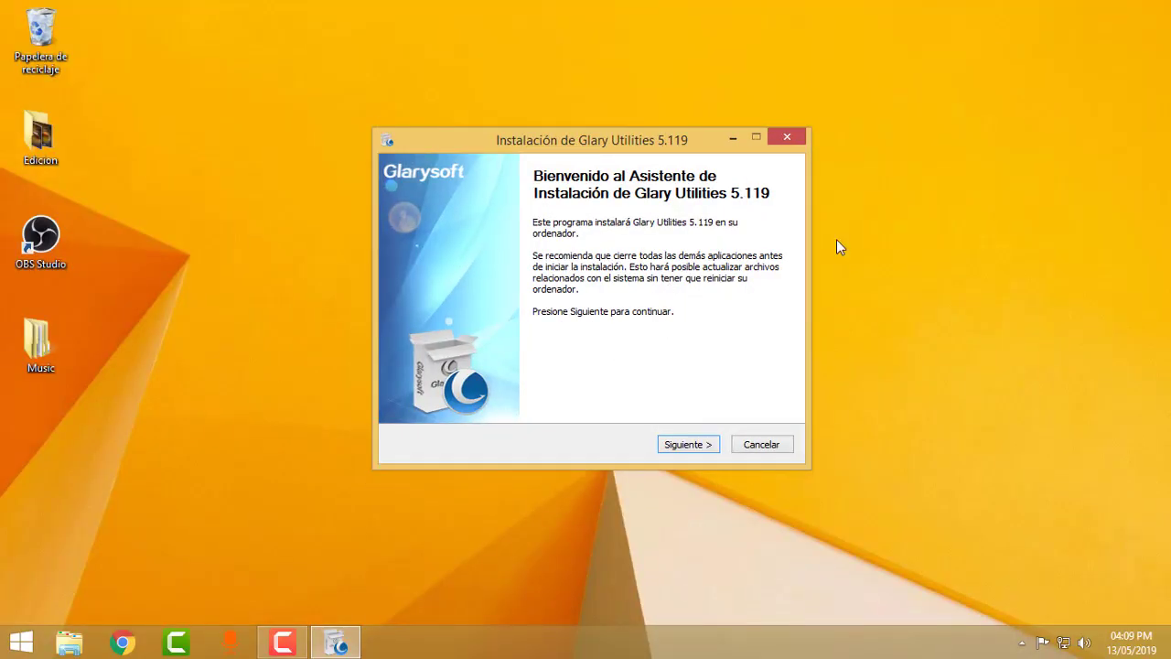
# Step: Install Glary Utilities 5.119 in the default folder with both additional icons, opting out of the Customer Experience Improvement Program
pyautogui.click(688, 447)
pyautogui.click(675, 448)
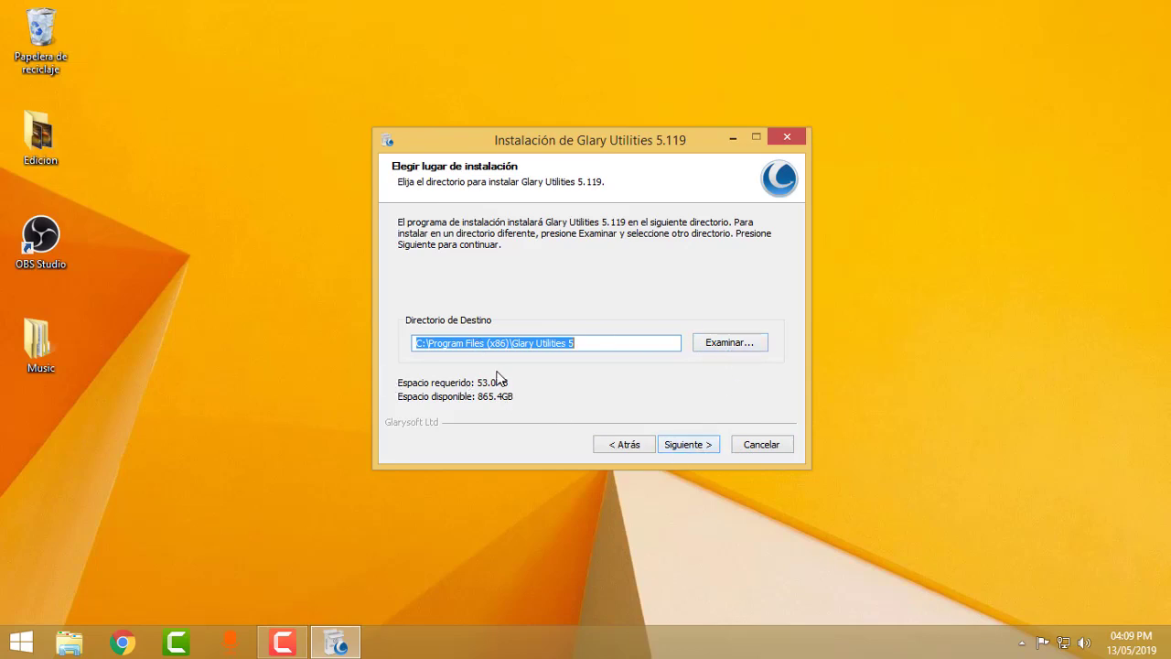
pyautogui.click(679, 444)
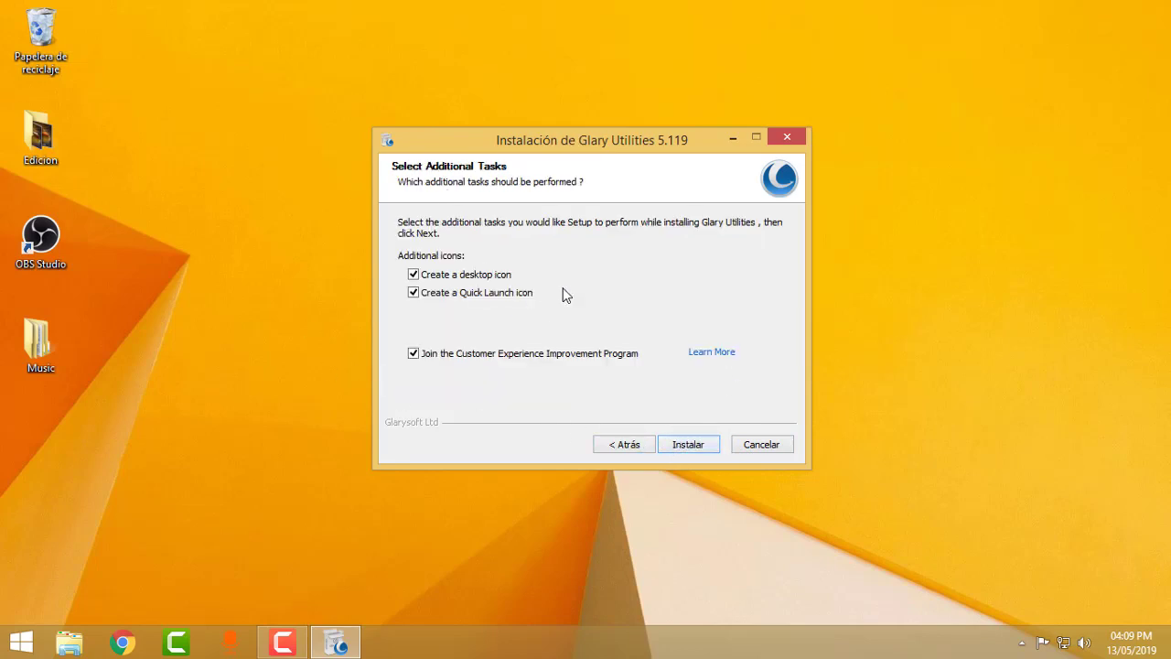
pyautogui.click(413, 354)
pyautogui.click(682, 452)
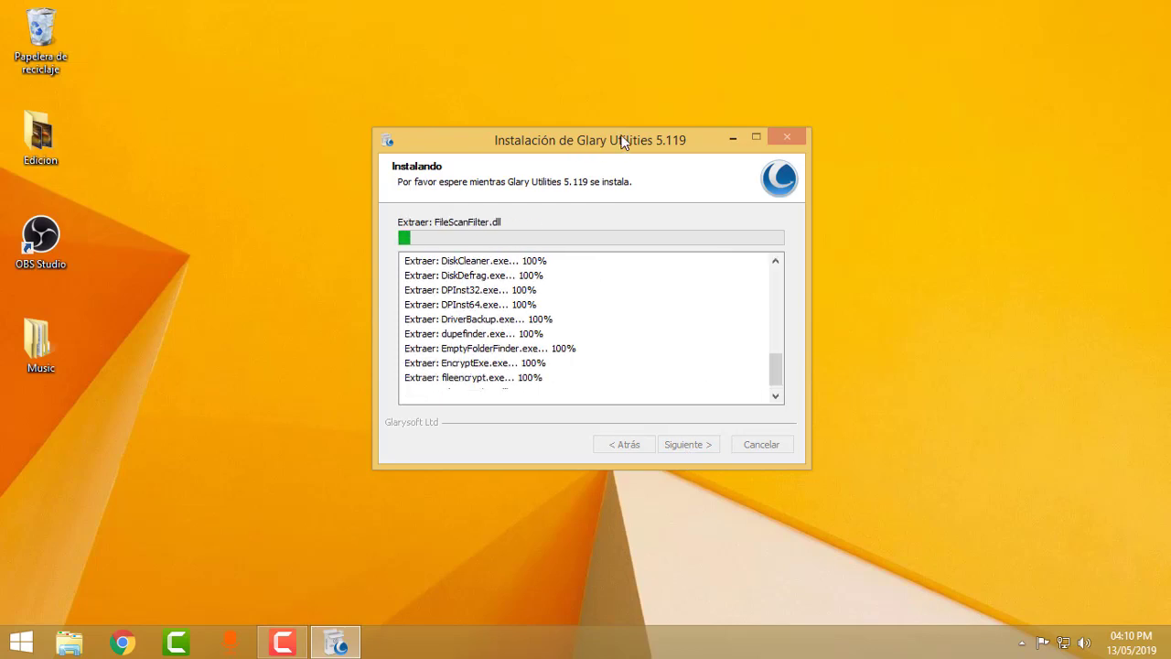
pyautogui.moveTo(622, 137); pyautogui.dragTo(609, 136)
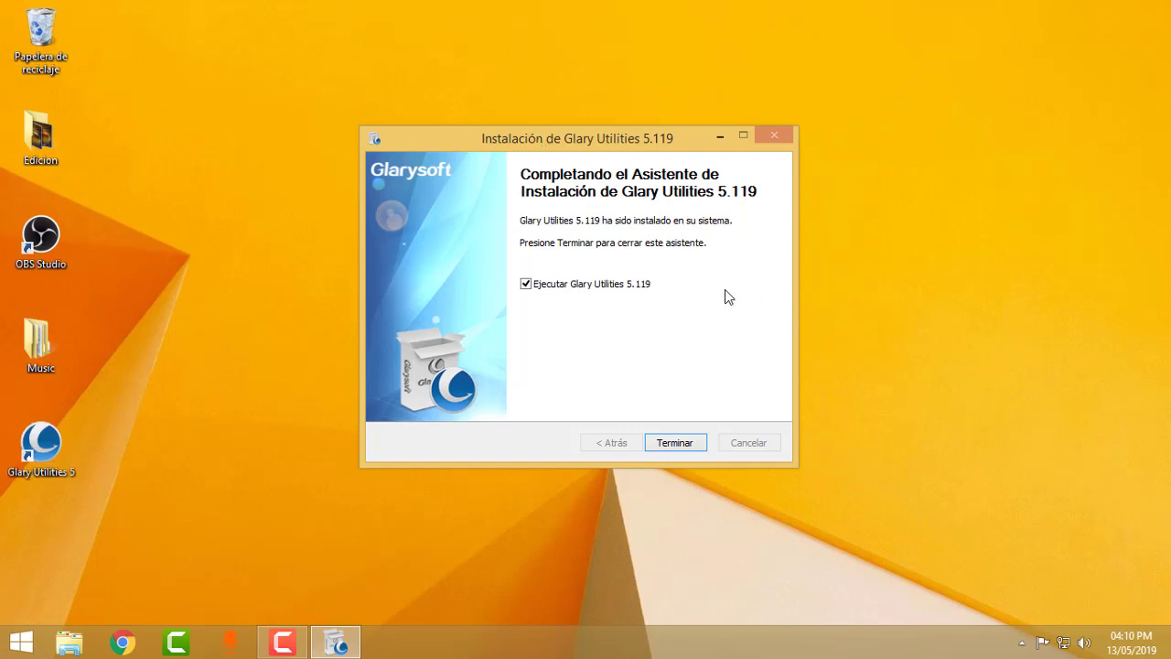
# Step: Finish the setup wizard with the option to run Glary Utilities 5.119 enabled
pyautogui.click(526, 285)
pyautogui.click(526, 285)
pyautogui.click(688, 447)
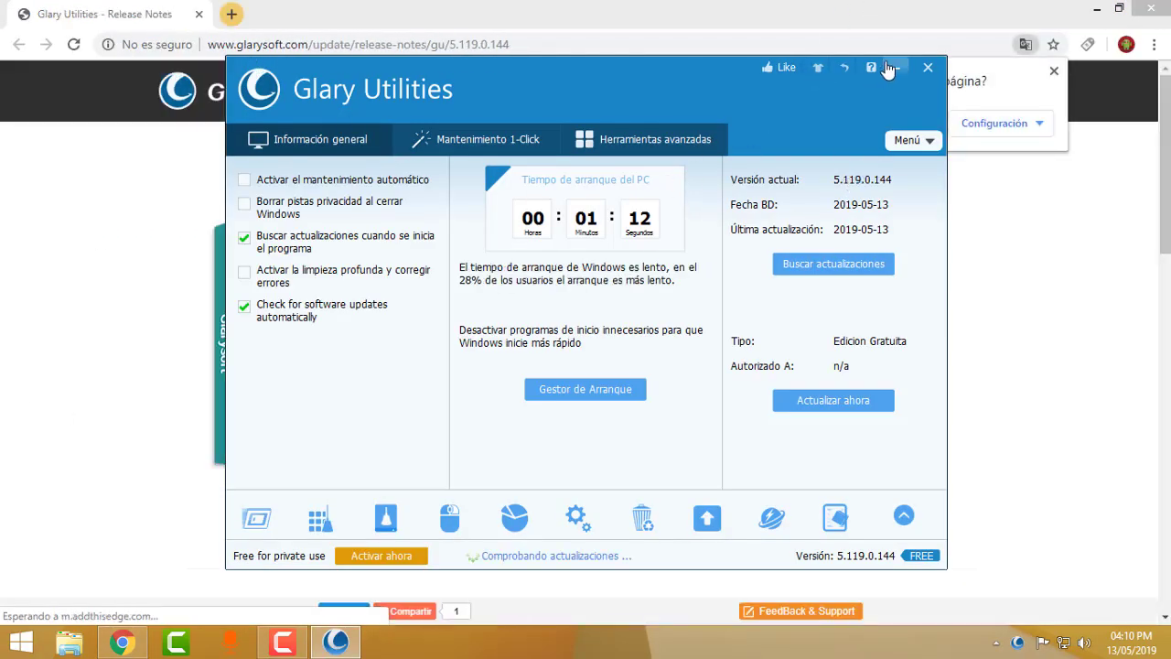
# Step: Close the release notes page in the browser and return to Glary Utilities, dismissing the software update notification
pyautogui.click(895, 67)
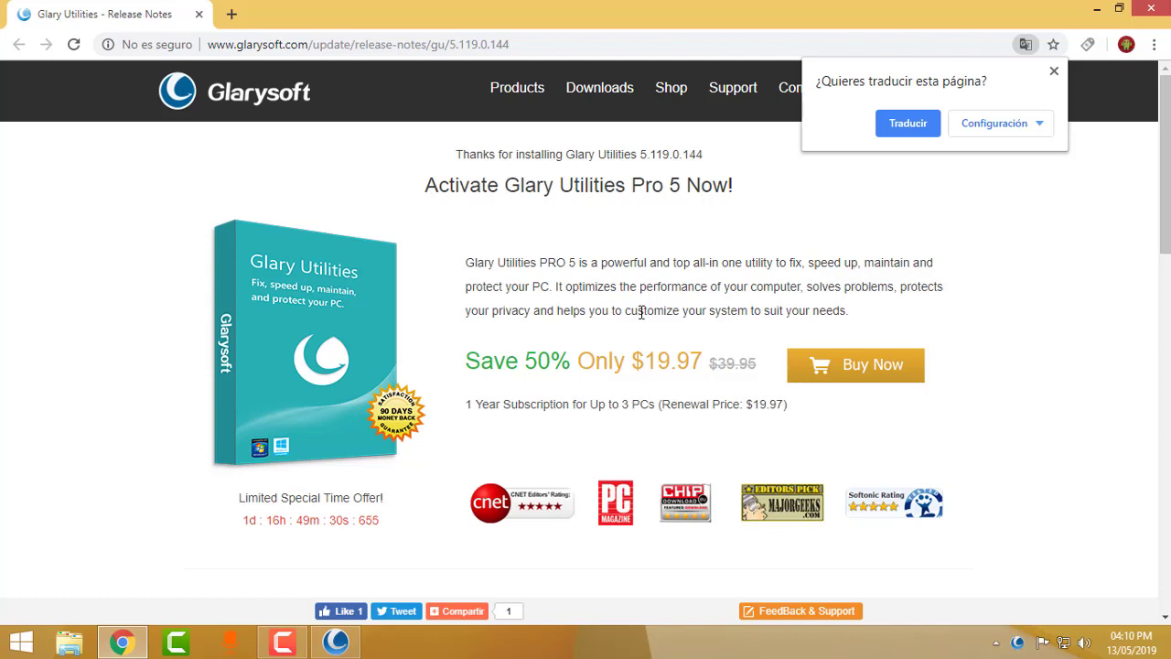
pyautogui.click(1053, 72)
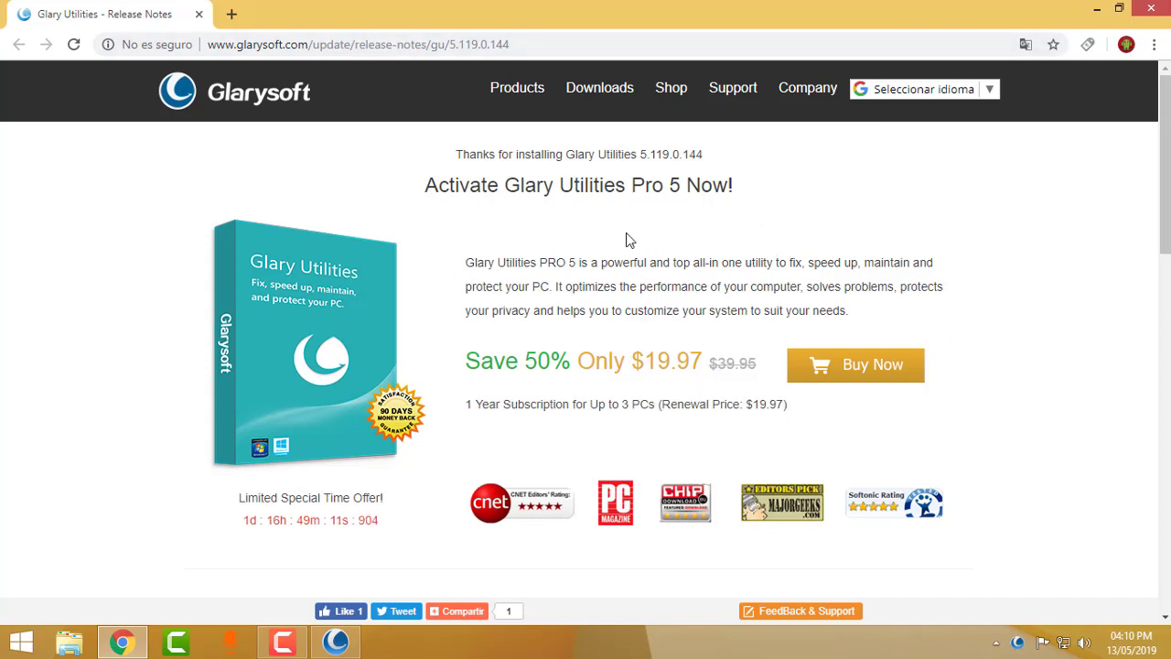
pyautogui.click(1150, 9)
pyautogui.click(335, 641)
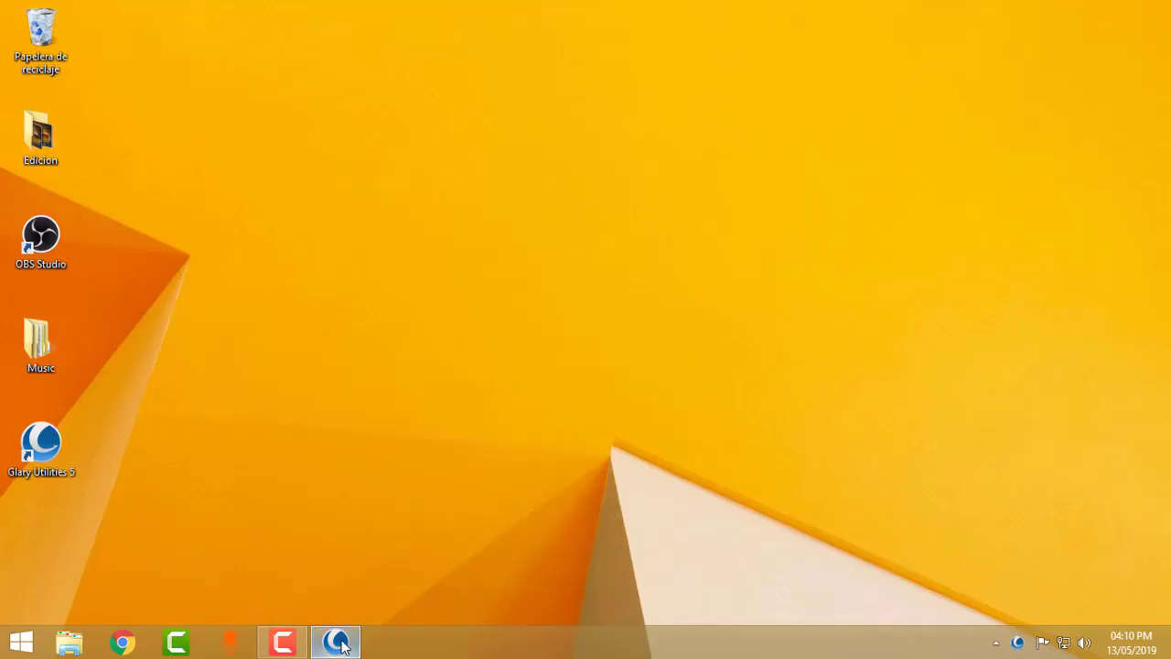
pyautogui.moveTo(650, 83)
pyautogui.mouseDown()
pyautogui.moveTo(590, 90)
pyautogui.moveTo(645, 64)
pyautogui.mouseUp()
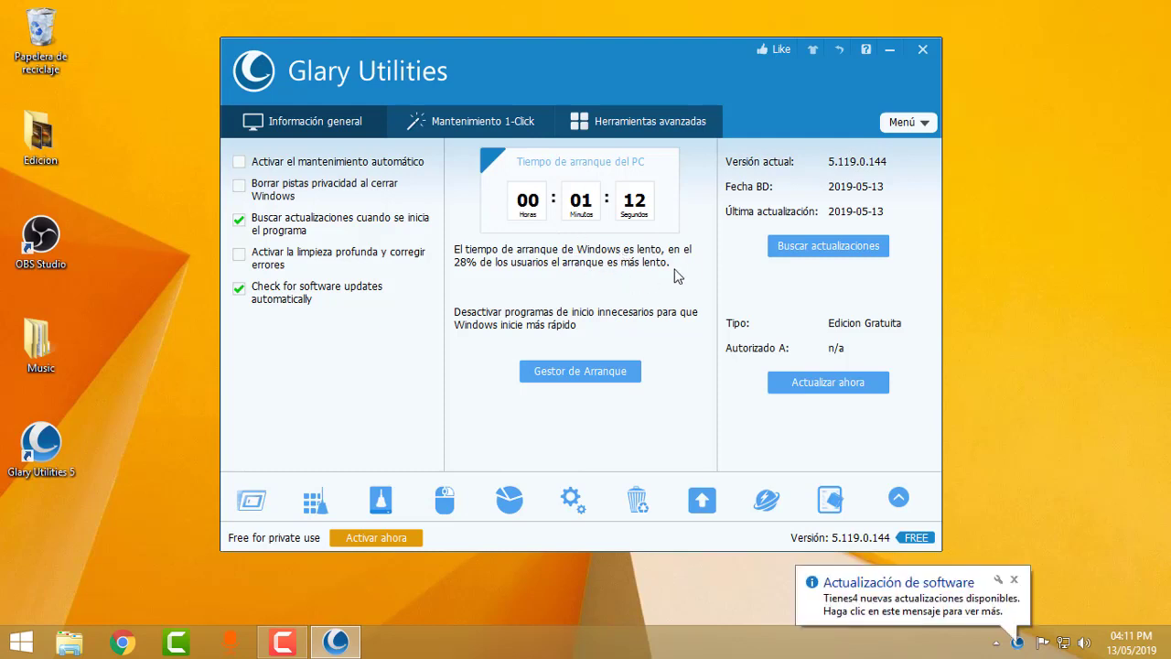
pyautogui.click(1016, 581)
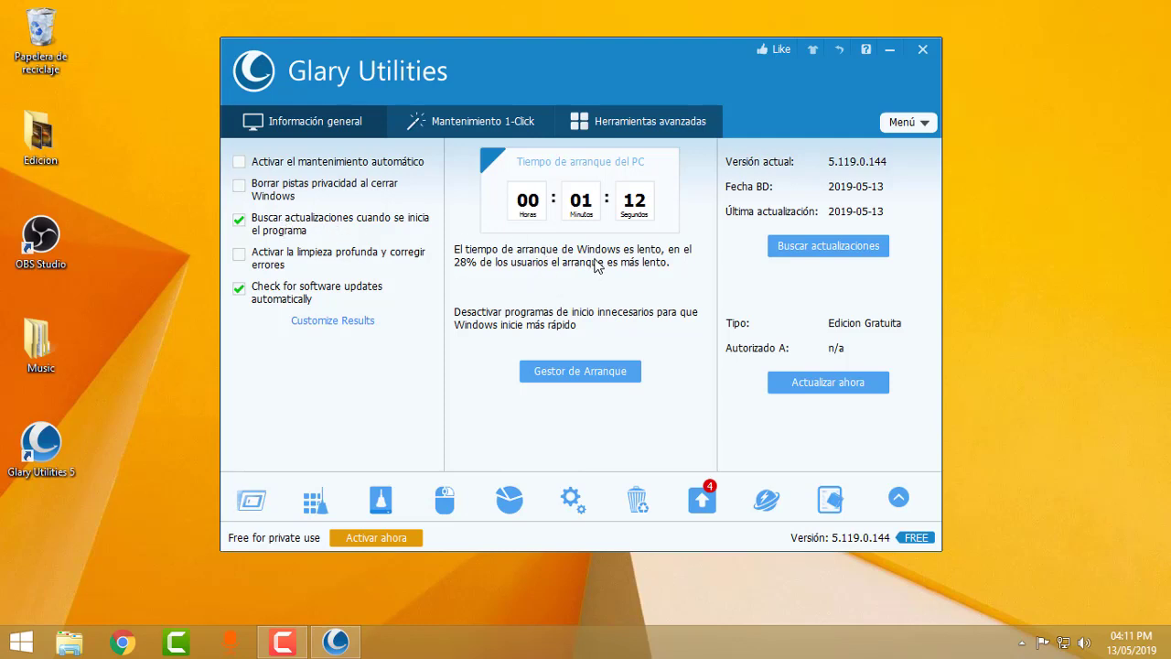
# Step: Try turning off the update search at program start, and toggle the automatic software update check
pyautogui.click(240, 221)
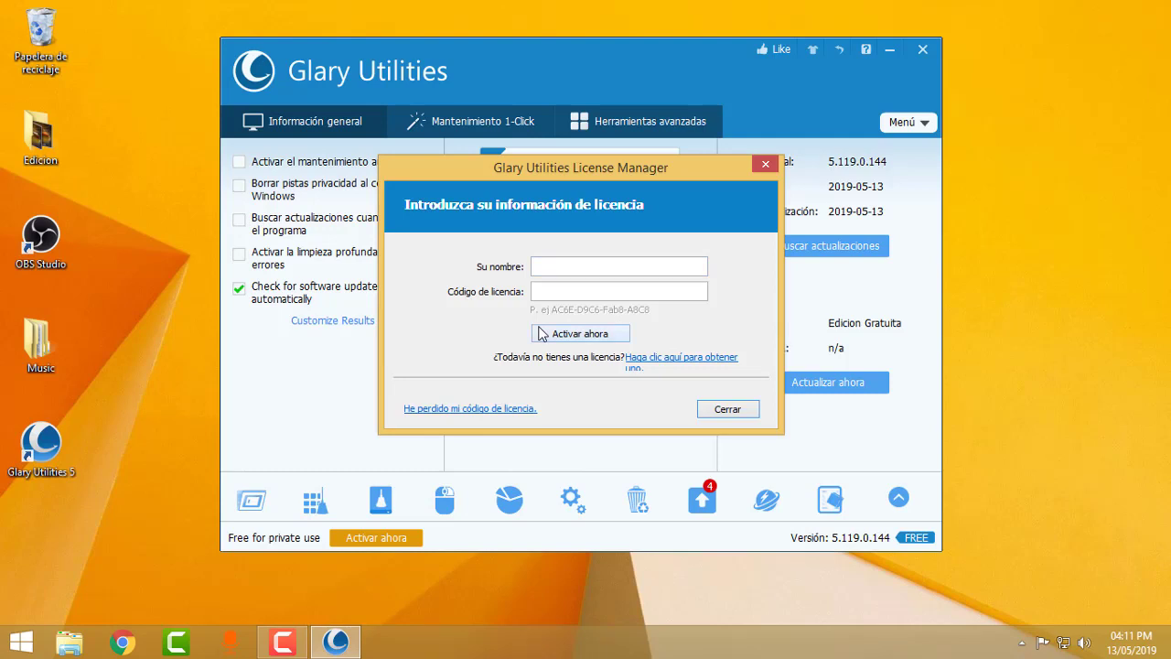
pyautogui.click(743, 417)
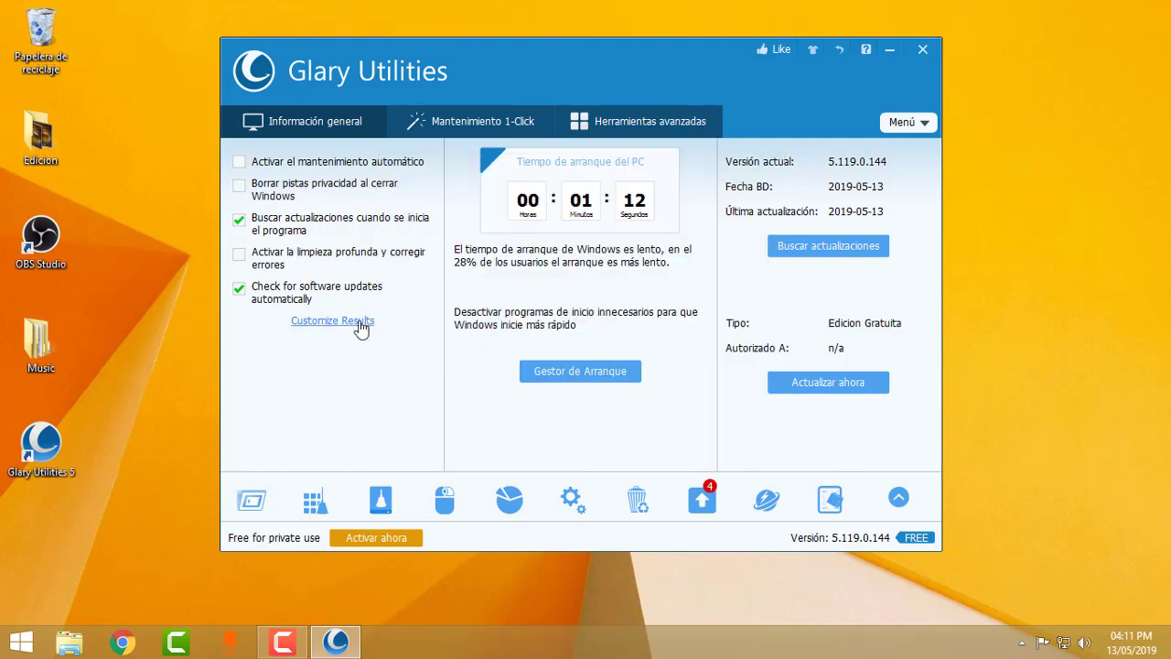
pyautogui.click(239, 291)
pyautogui.click(239, 290)
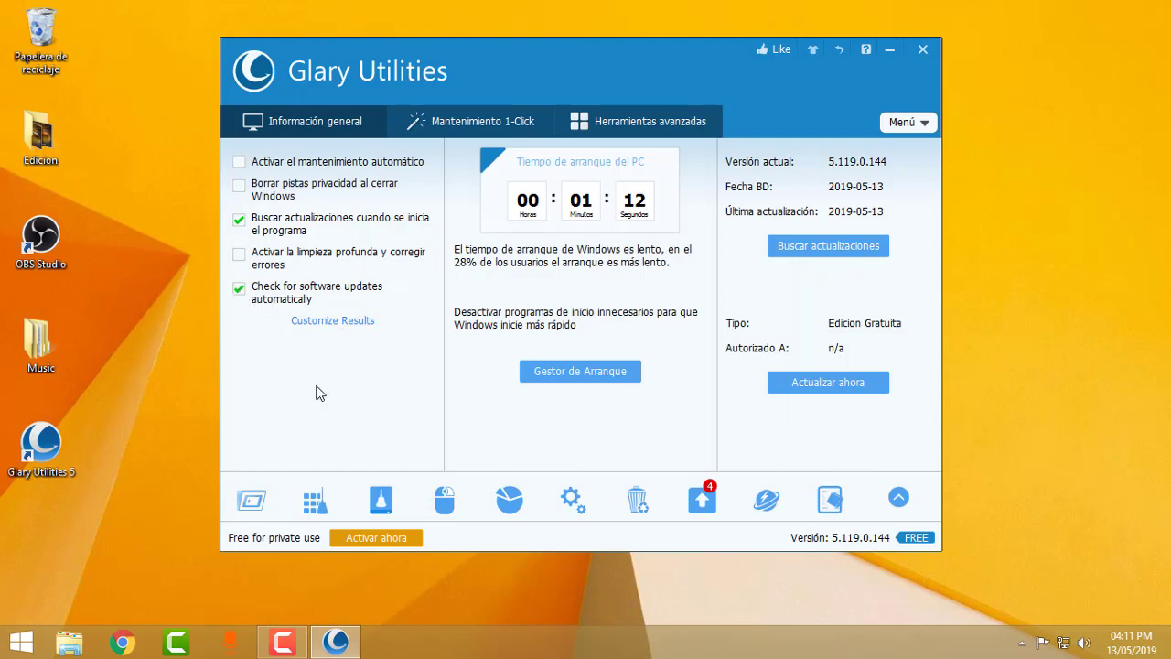
pyautogui.click(240, 291)
# Step: Open the startup manager and look through its scheduled tasks and startup programs
pyautogui.click(617, 382)
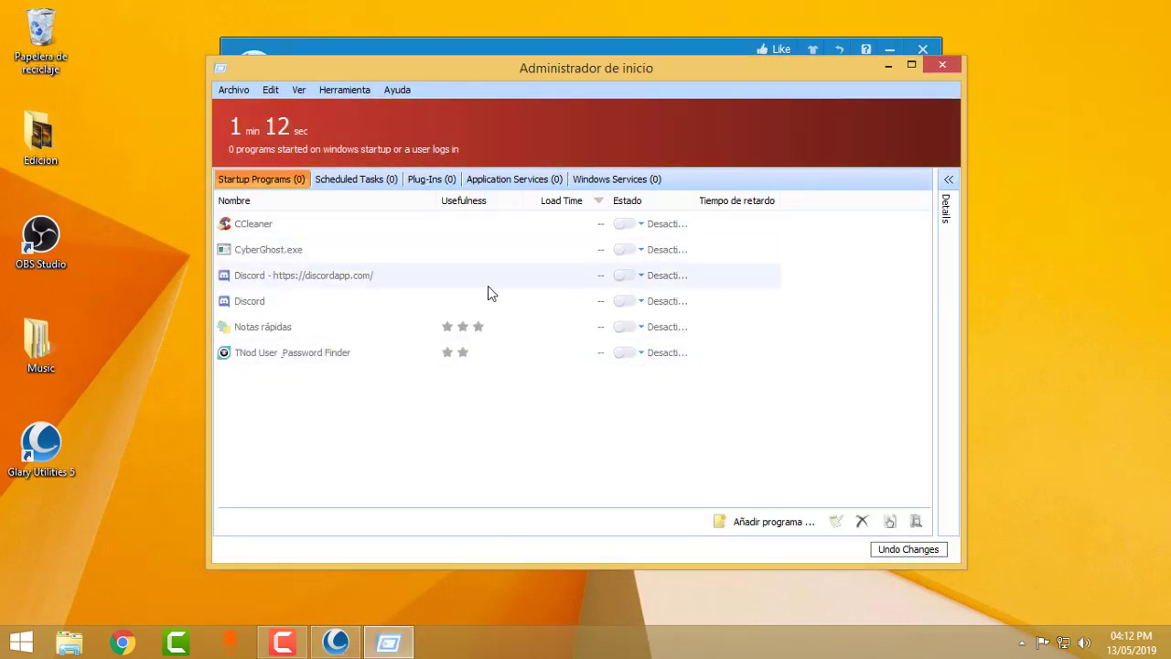
pyautogui.moveTo(792, 71); pyautogui.dragTo(754, 65)
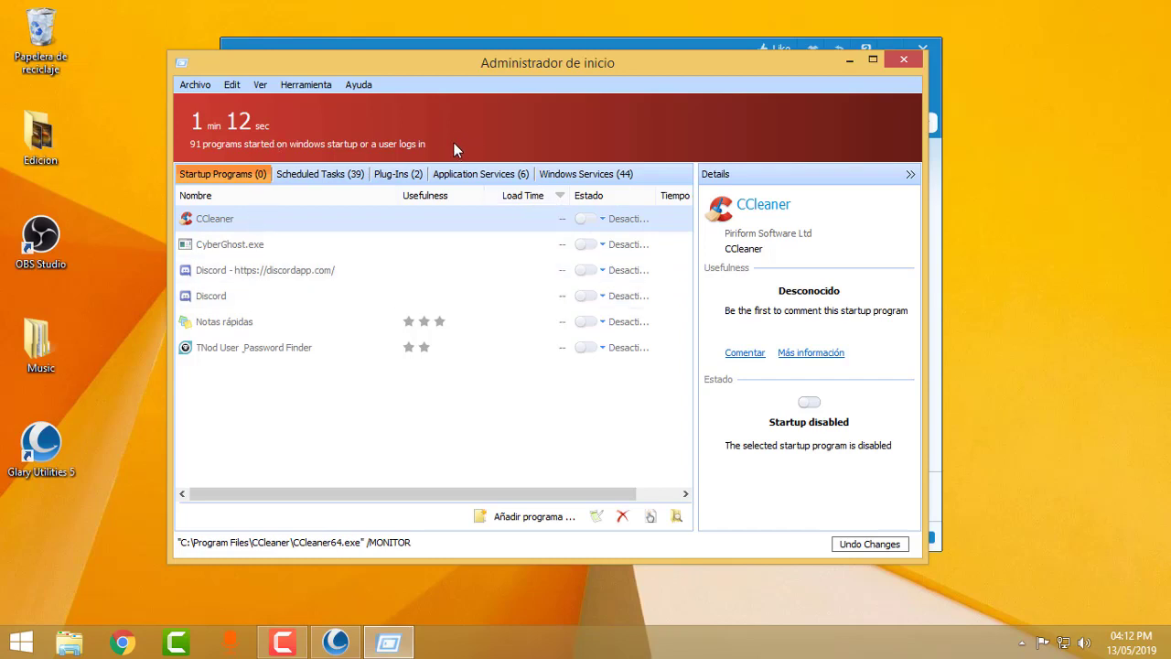
pyautogui.click(316, 176)
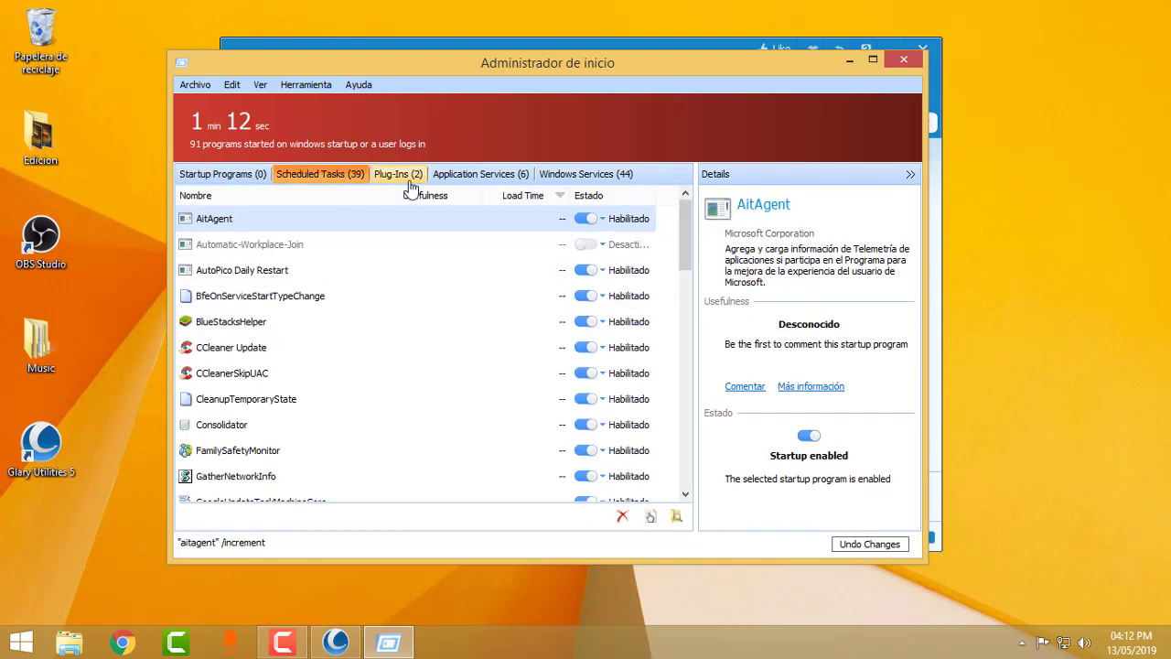
pyautogui.click(253, 179)
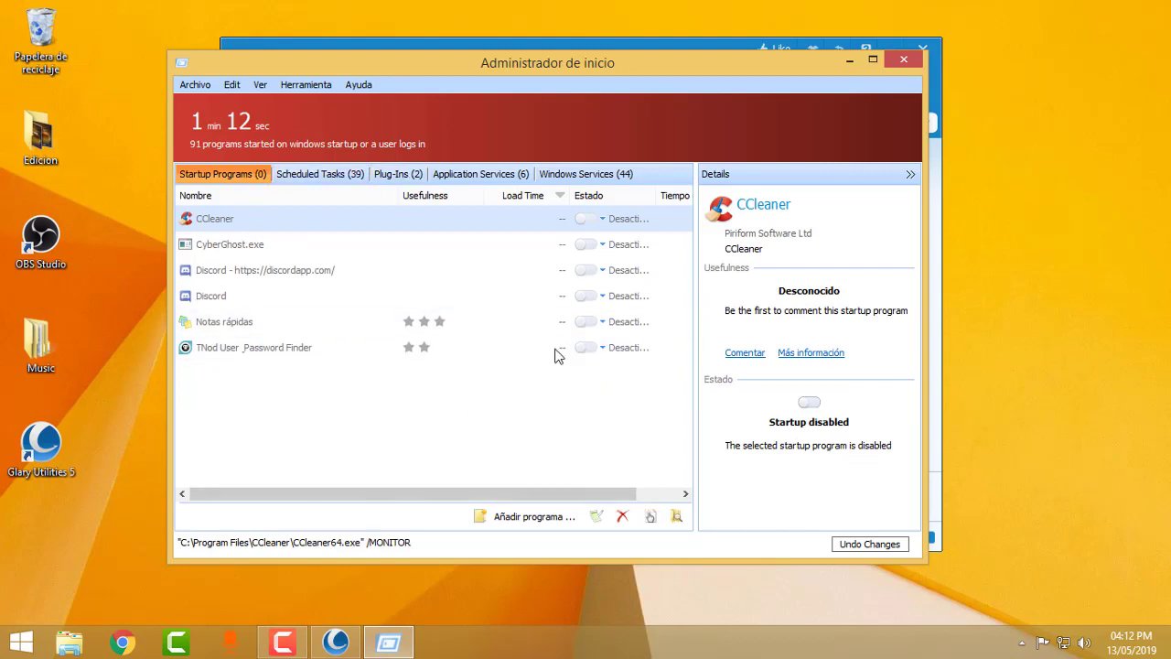
# Step: Enable and again disable TNod User Password Finder at startup, and view the details of Notas rápidas
pyautogui.click(583, 357)
pyautogui.click(584, 349)
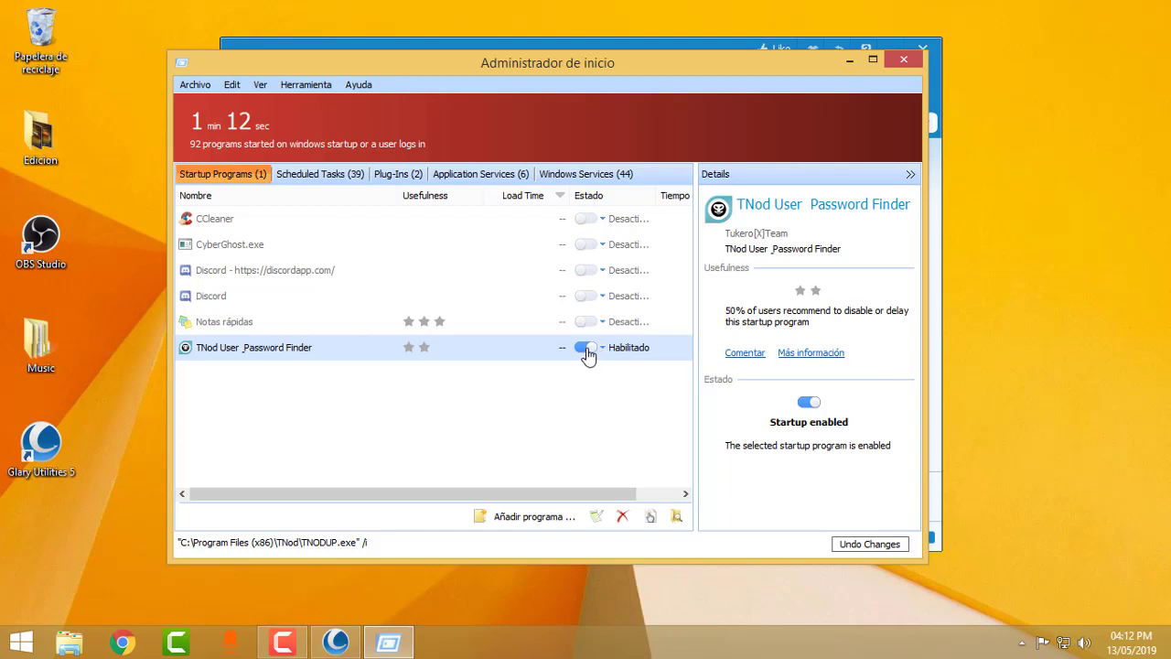
pyautogui.click(585, 349)
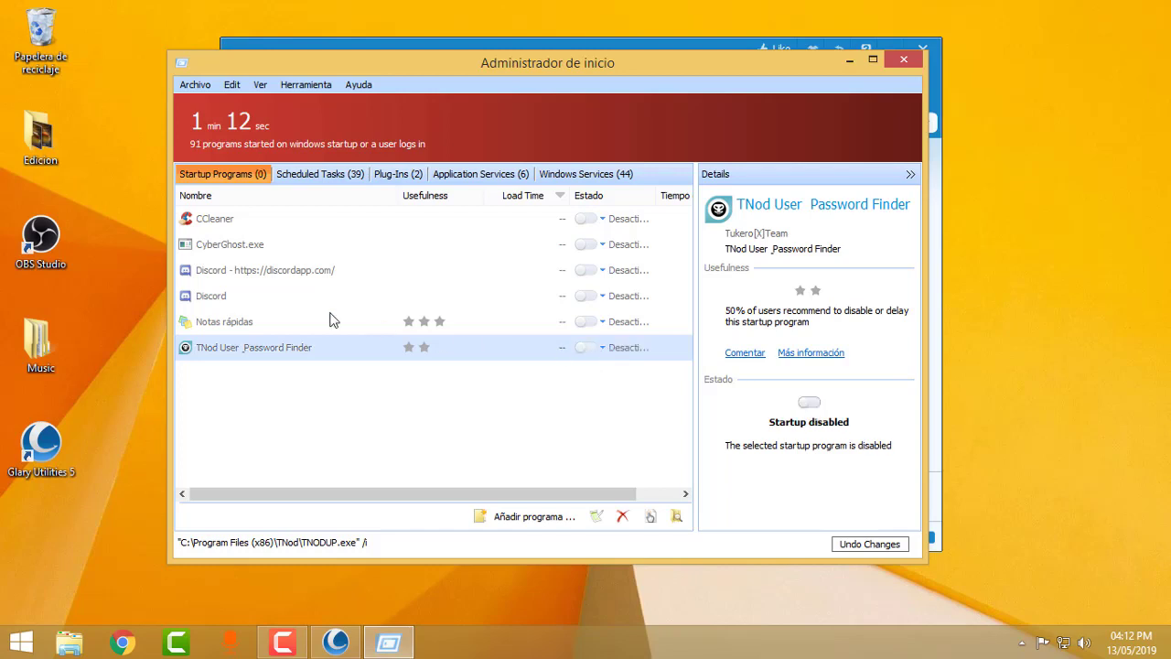
pyautogui.click(433, 321)
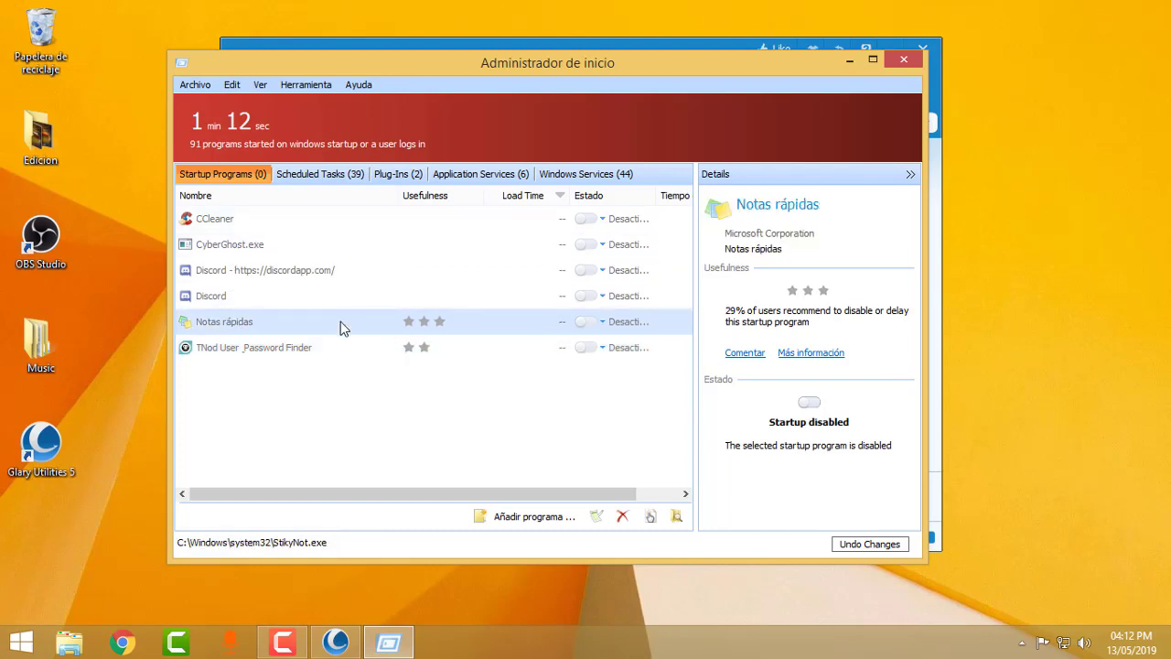
# Step: Toggle the startup state of Notas rápidas on and off again, and close the startup manager
pyautogui.click(582, 330)
pyautogui.click(585, 325)
pyautogui.click(903, 59)
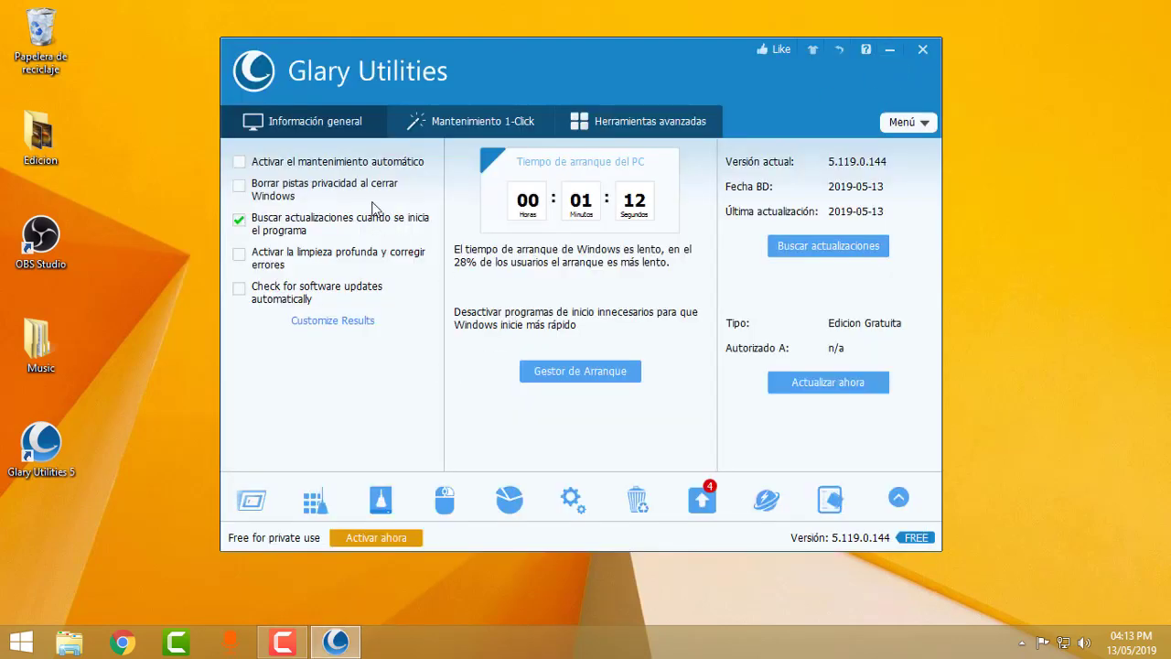
# Step: Include Reparador de Disco in the 1-click maintenance and scan the PC for problems
pyautogui.click(464, 132)
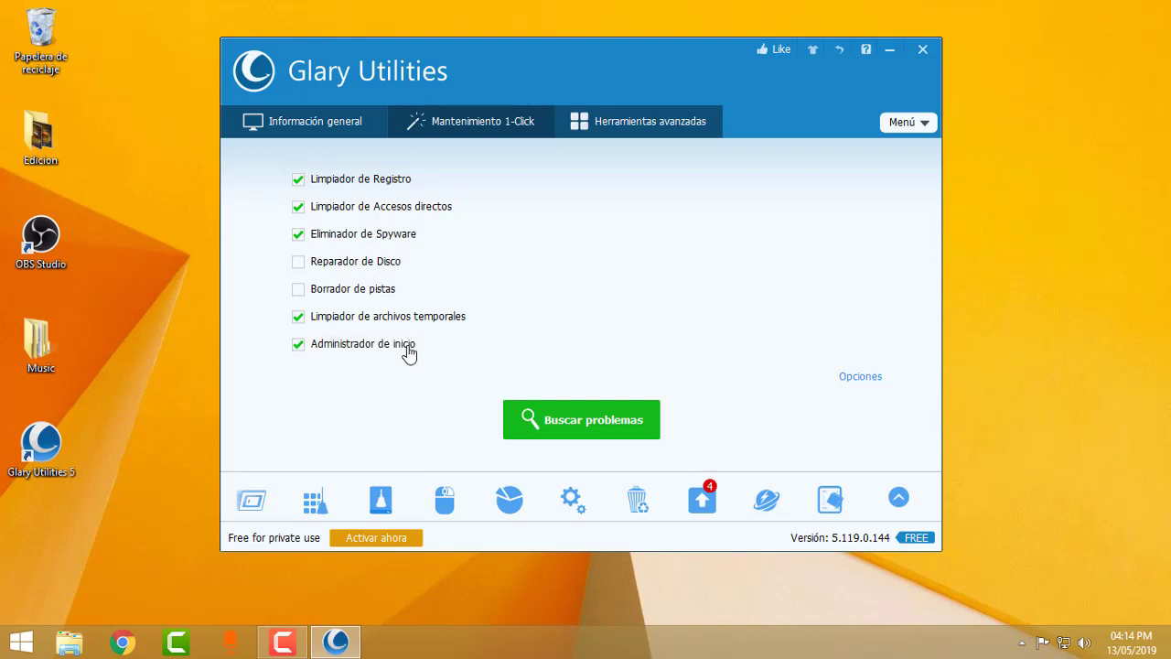
pyautogui.click(299, 266)
pyautogui.click(581, 426)
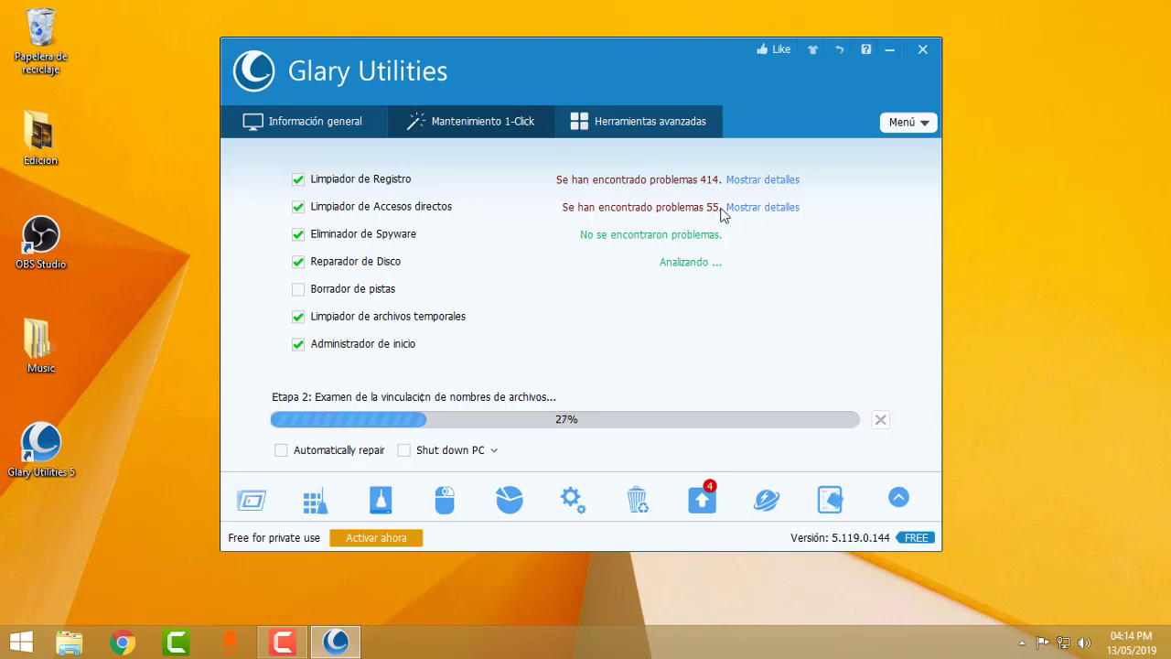
# Step: Review the details of the detected registry problems and the temporary files selected for deletion, closing both lists without changes
pyautogui.click(736, 181)
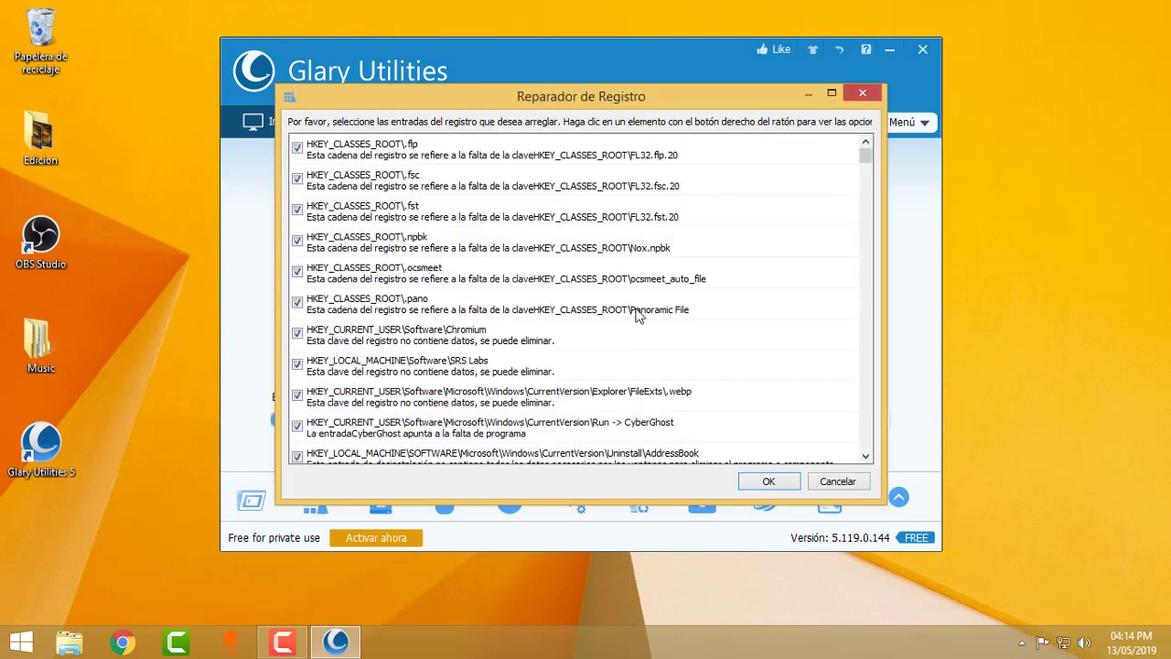
pyautogui.click(865, 95)
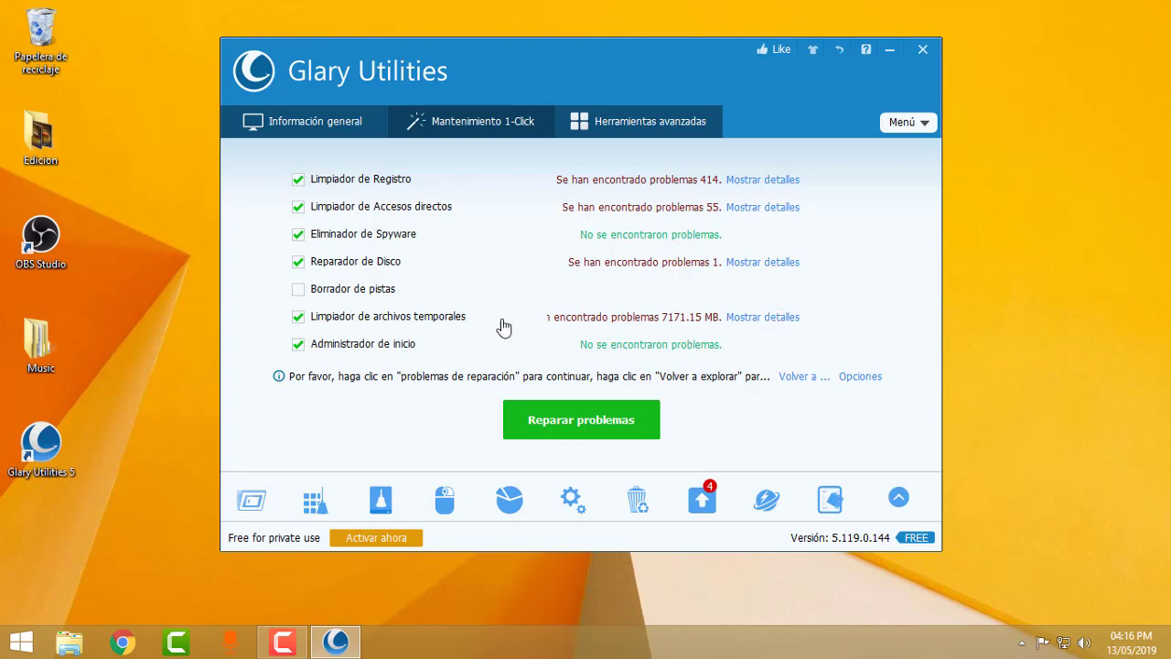
pyautogui.click(786, 318)
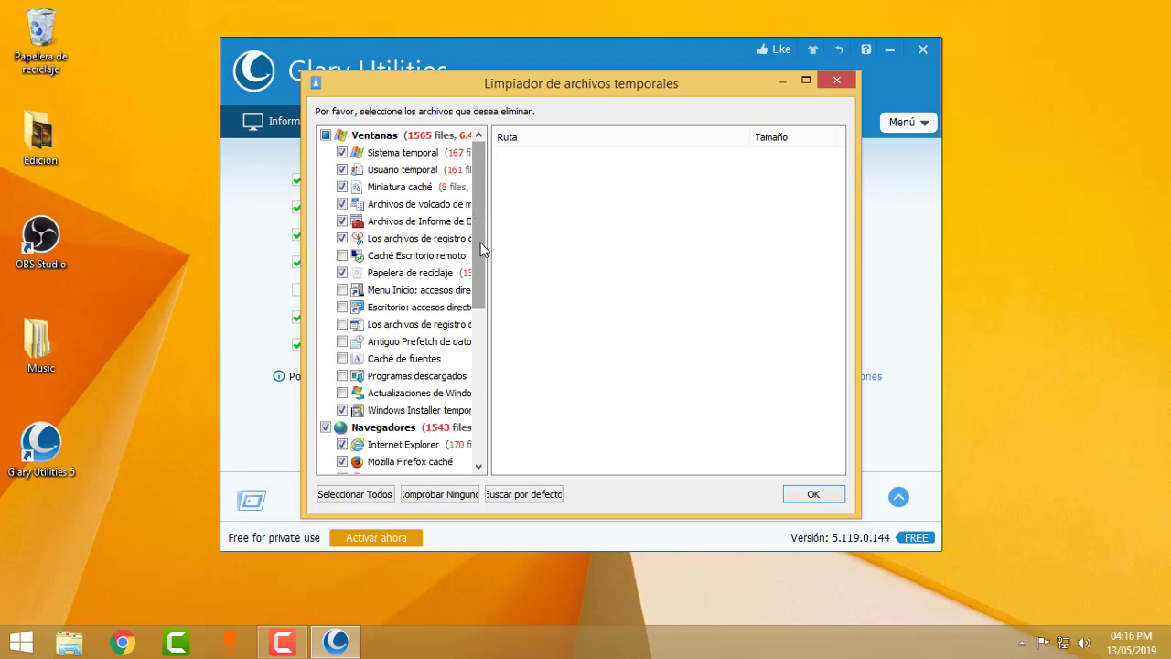
pyautogui.moveTo(483, 249); pyautogui.dragTo(483, 437)
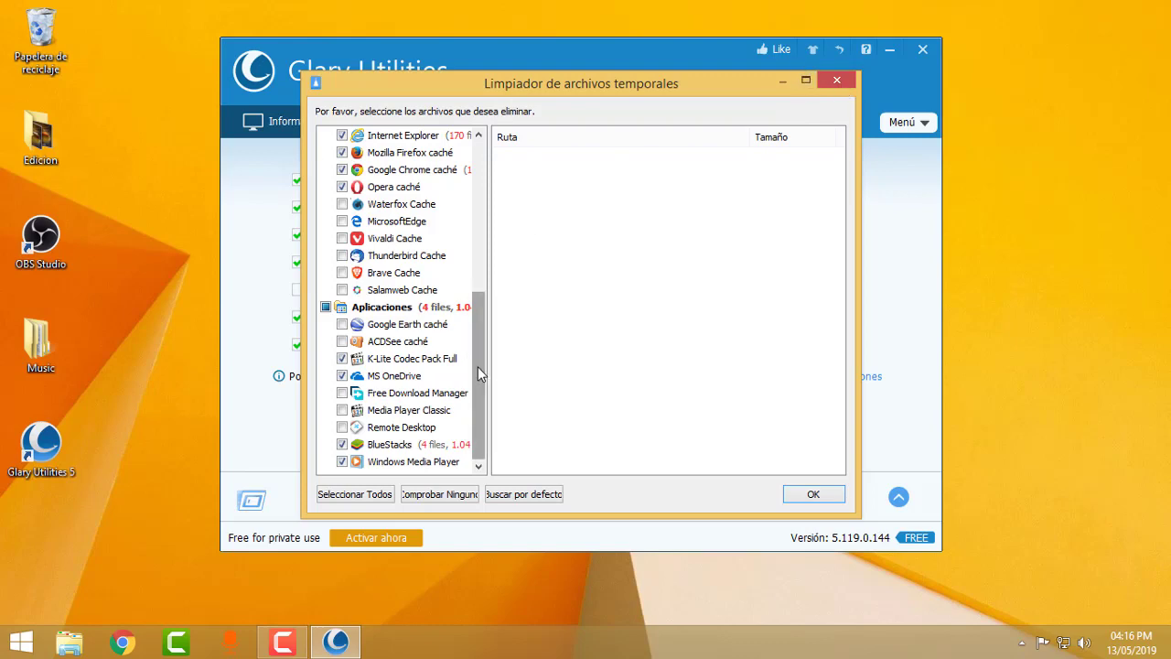
pyautogui.moveTo(480, 373); pyautogui.dragTo(915, 95)
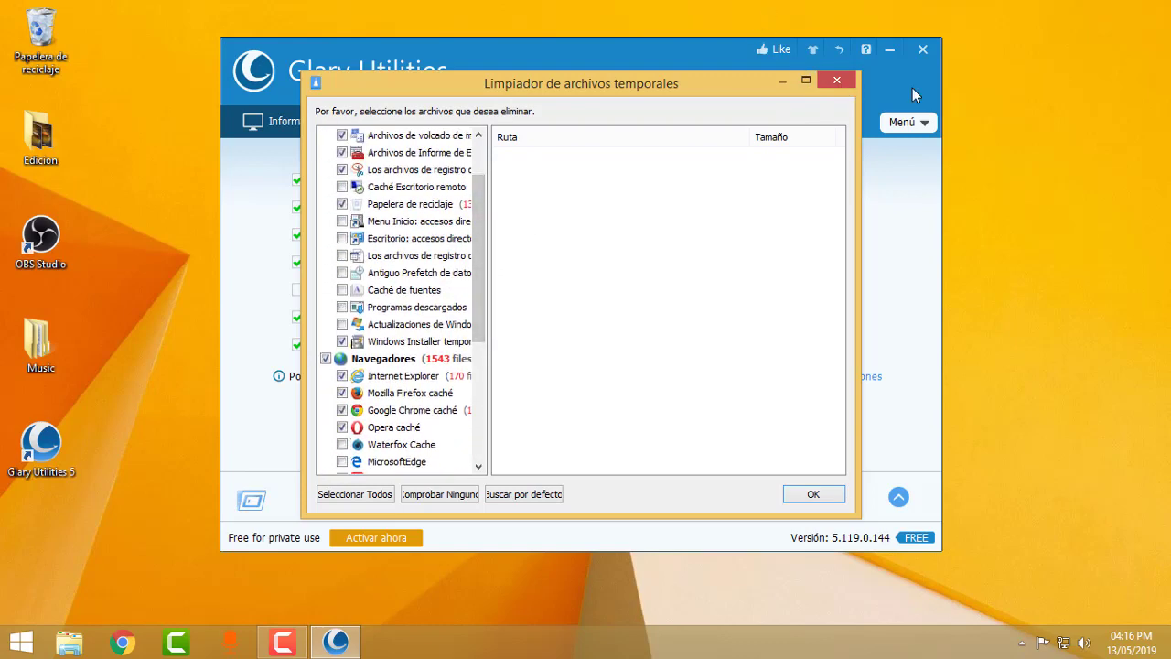
pyautogui.click(837, 81)
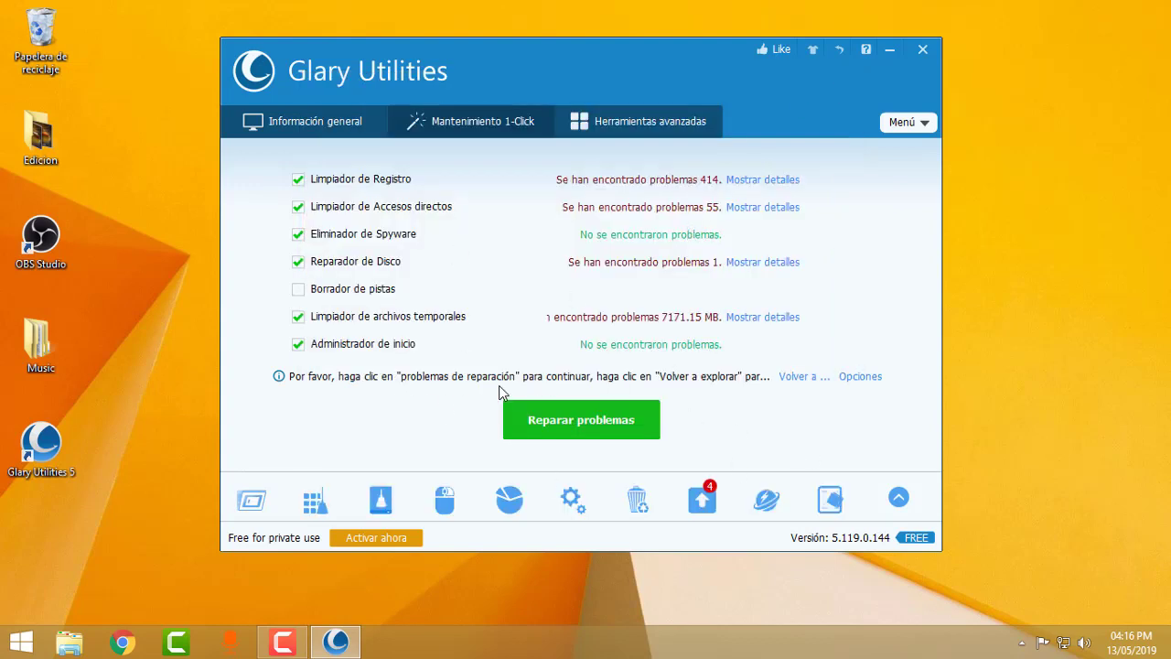
# Step: Repair the problems found by the 1-click maintenance, checking its progress between looks at the advanced tools
pyautogui.click(628, 428)
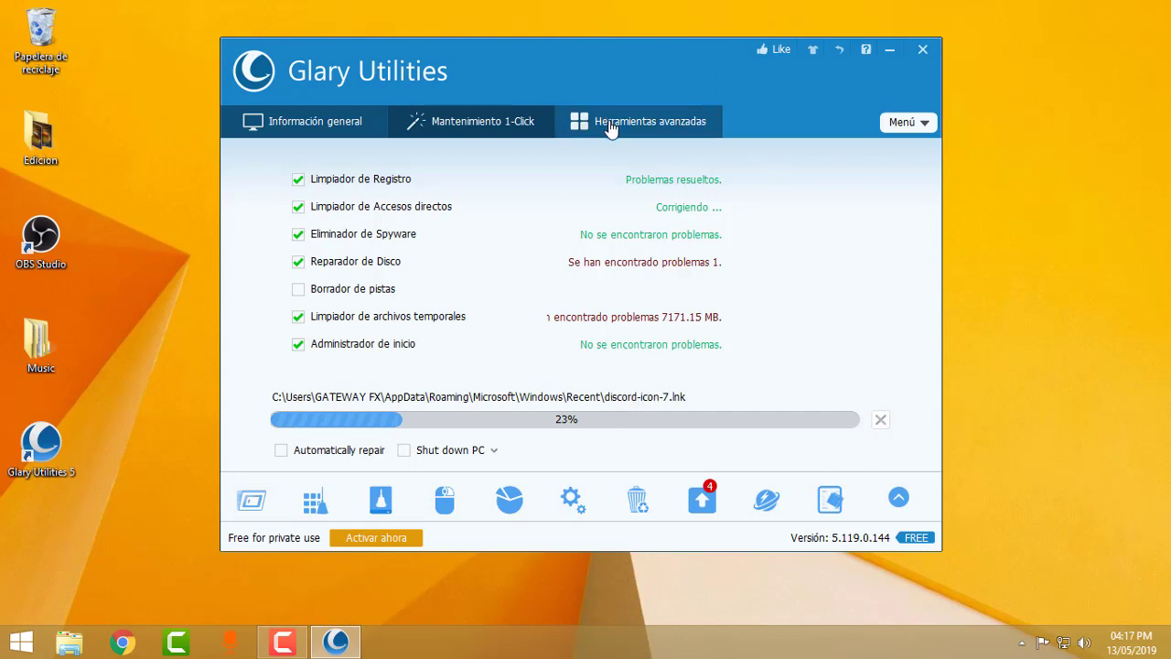
pyautogui.click(654, 128)
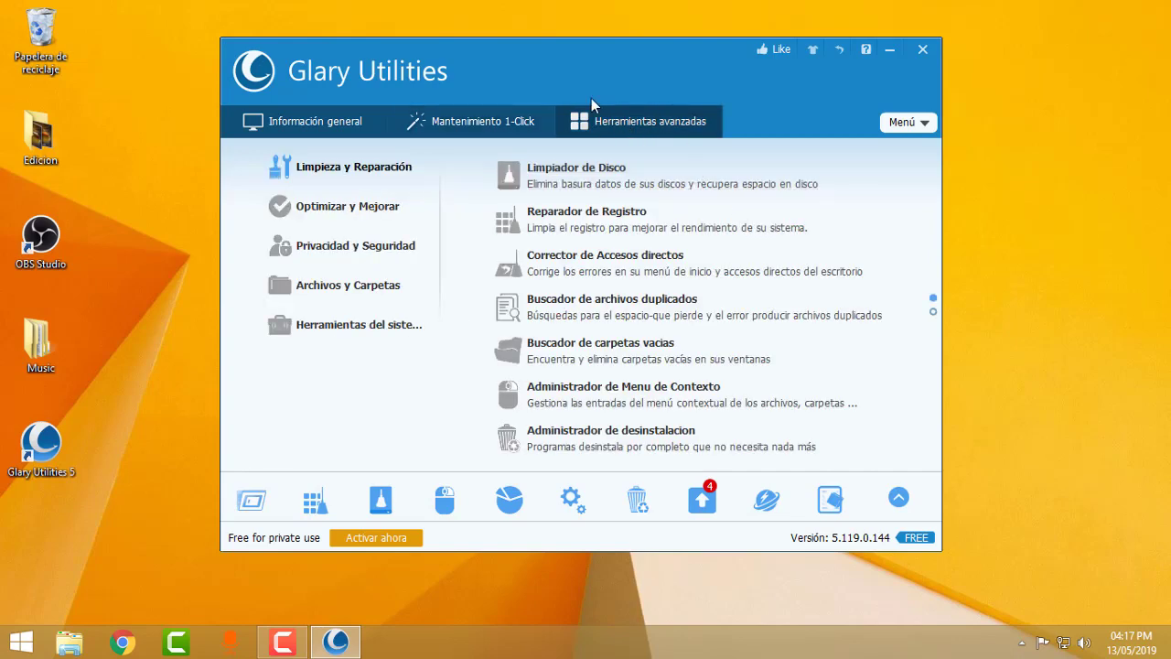
pyautogui.click(471, 126)
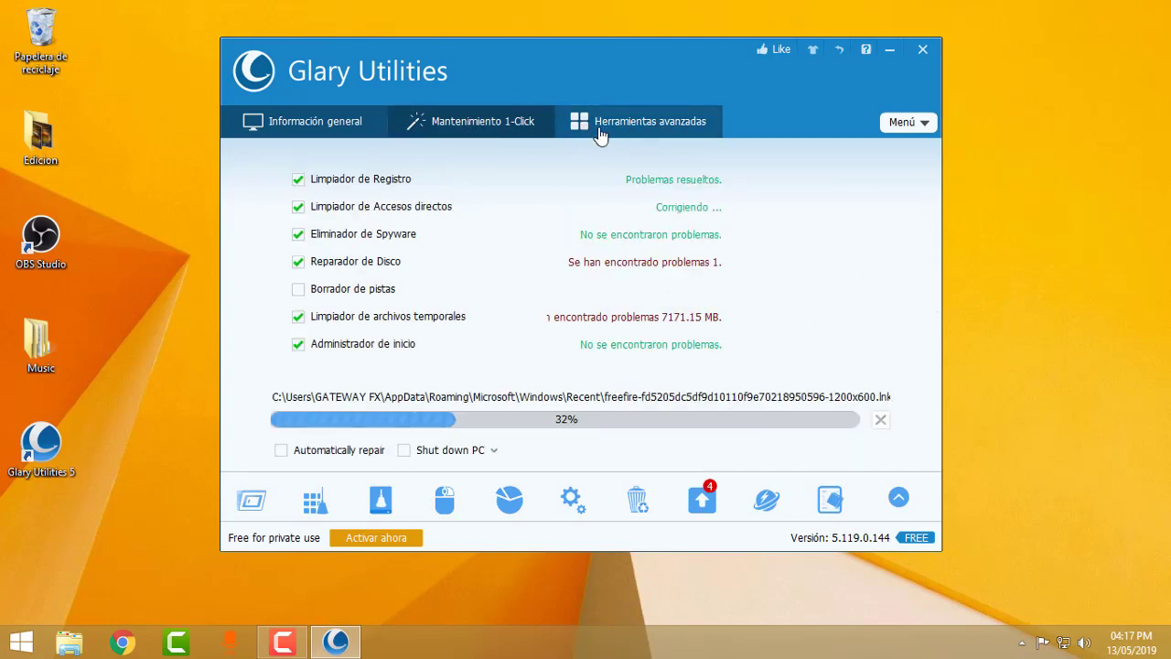
pyautogui.click(599, 139)
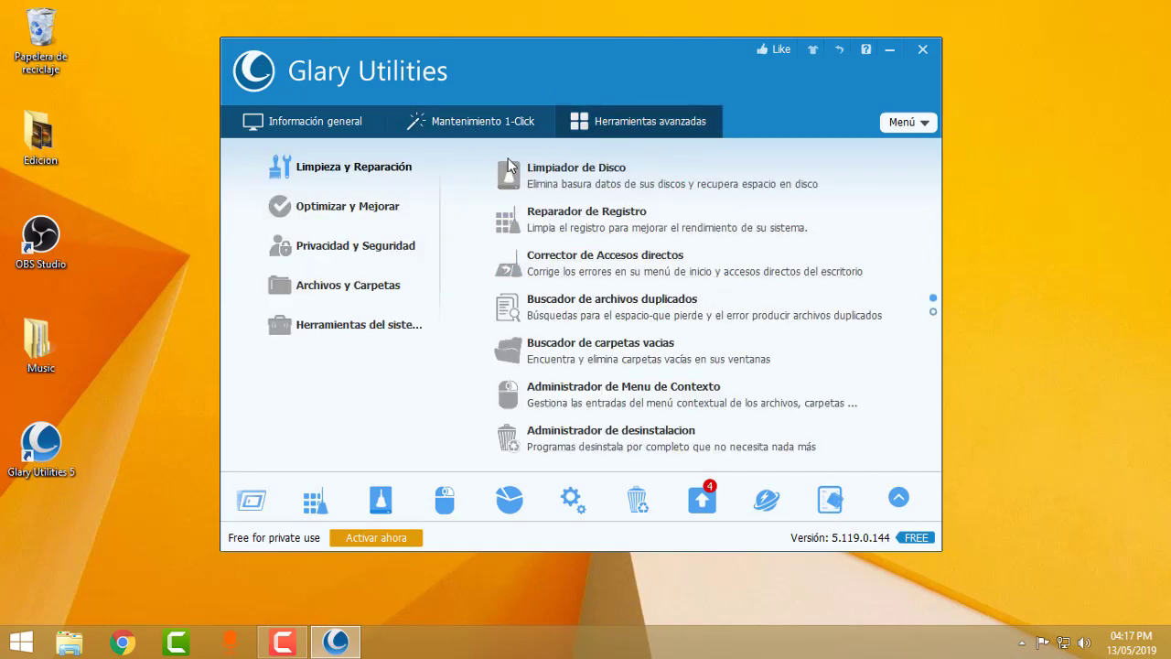
pyautogui.click(549, 126)
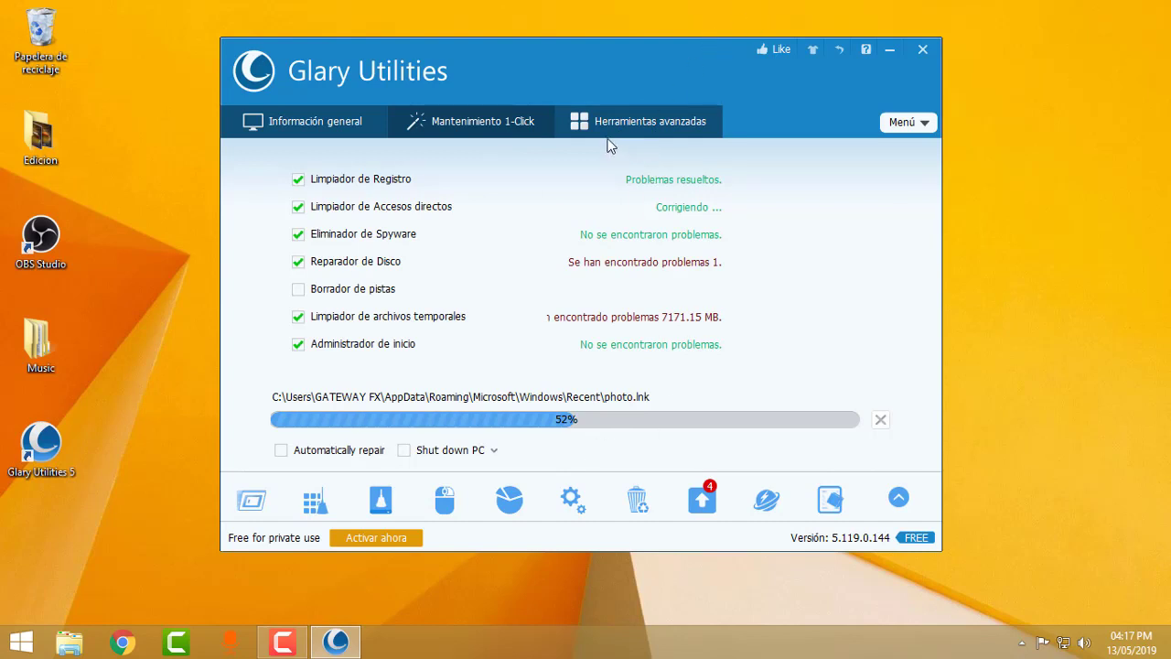
# Step: Show the complete overview of advanced tools and look through the installed programs in the uninstall manager, closing it without changes
pyautogui.click(590, 133)
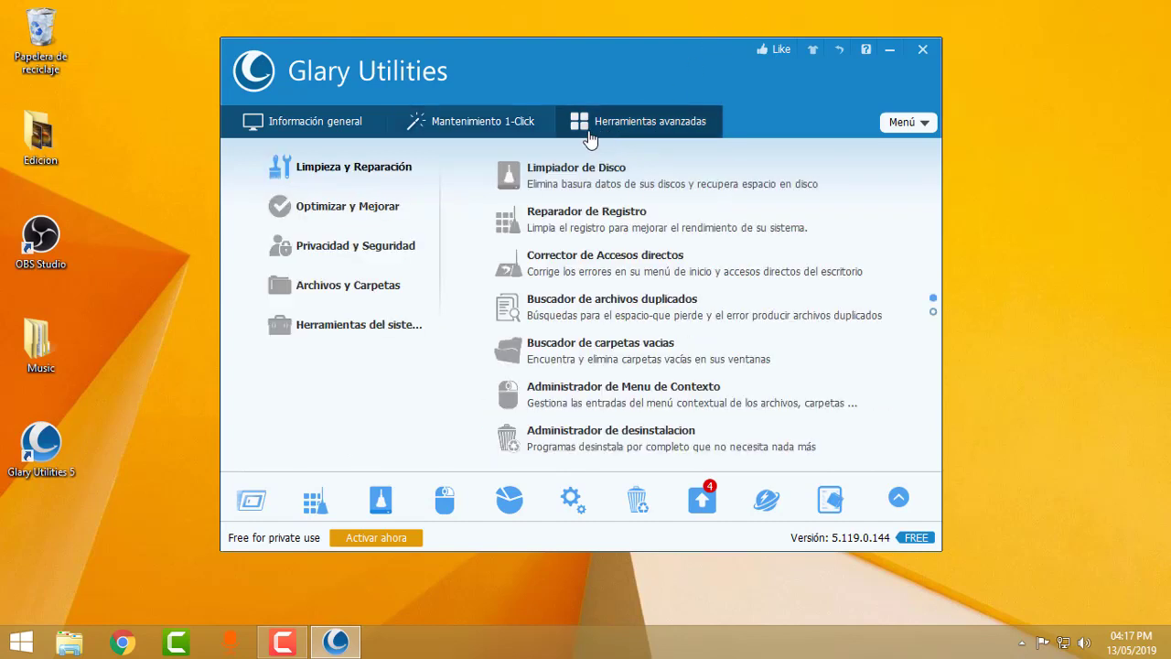
pyautogui.click(933, 312)
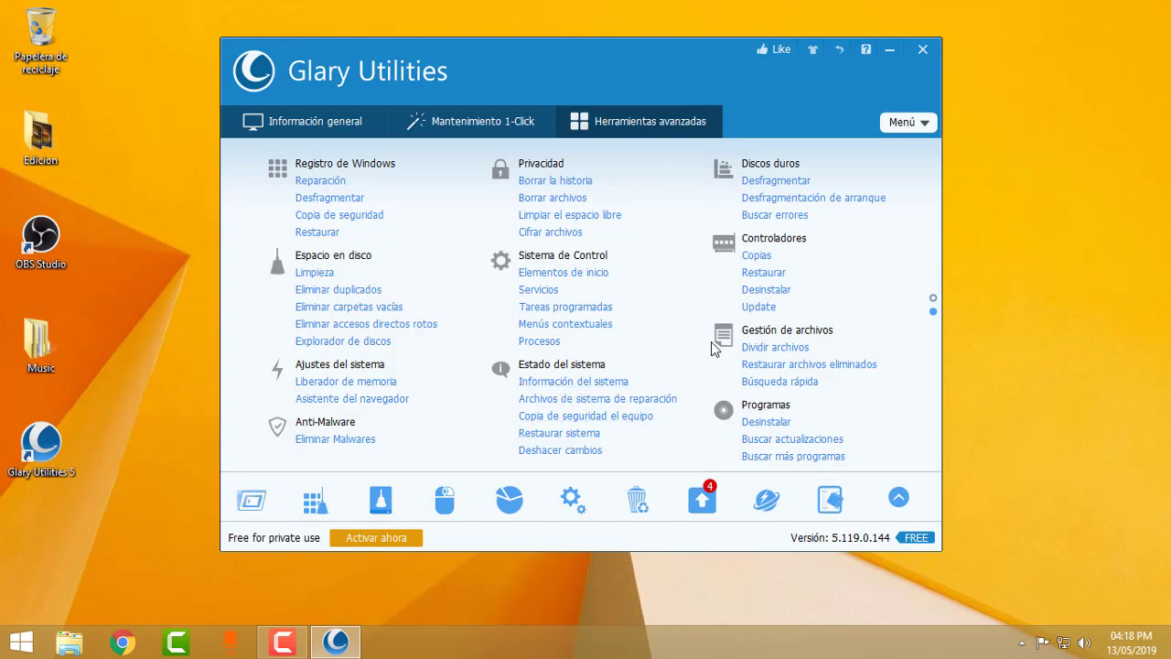
pyautogui.click(765, 423)
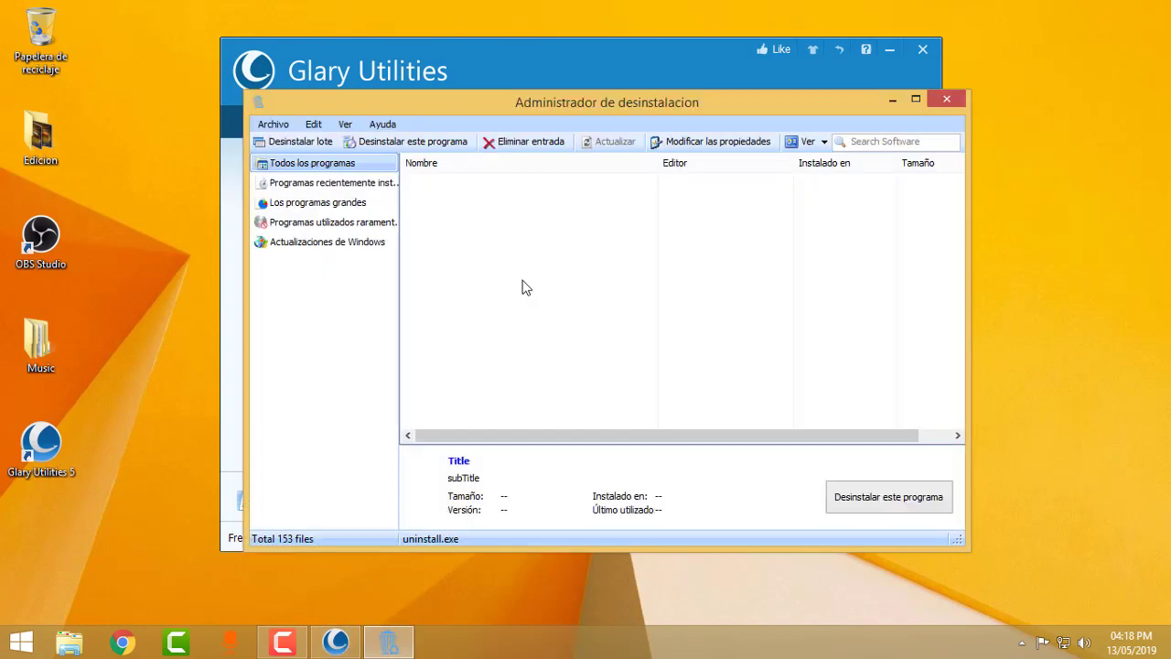
pyautogui.click(946, 99)
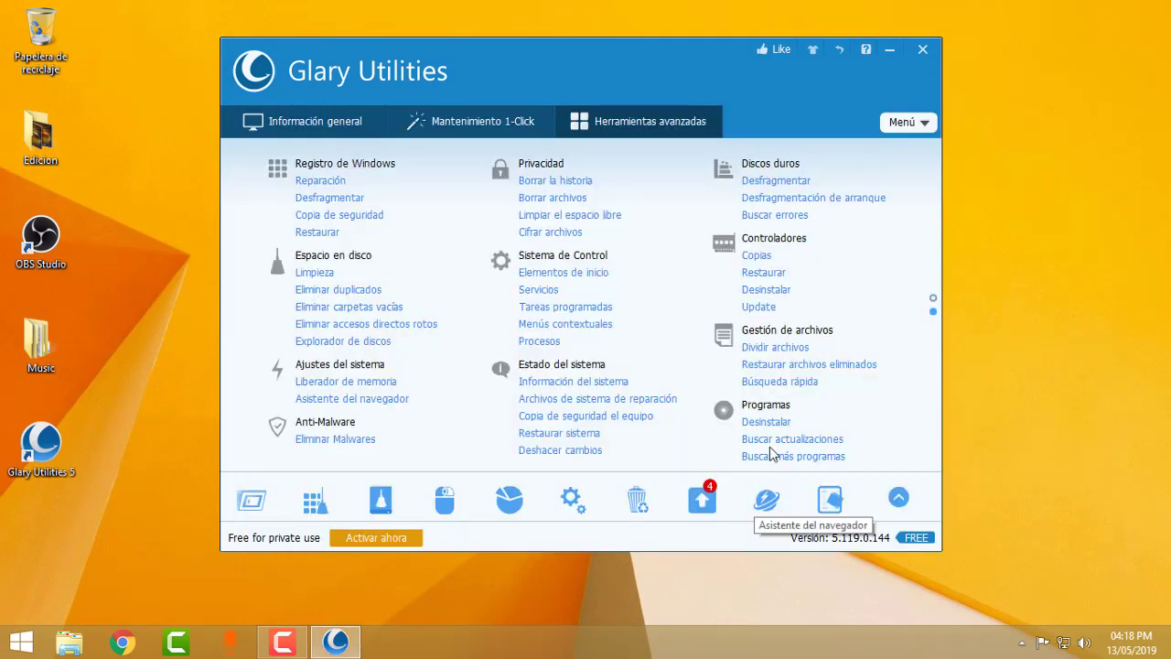
pyautogui.click(748, 423)
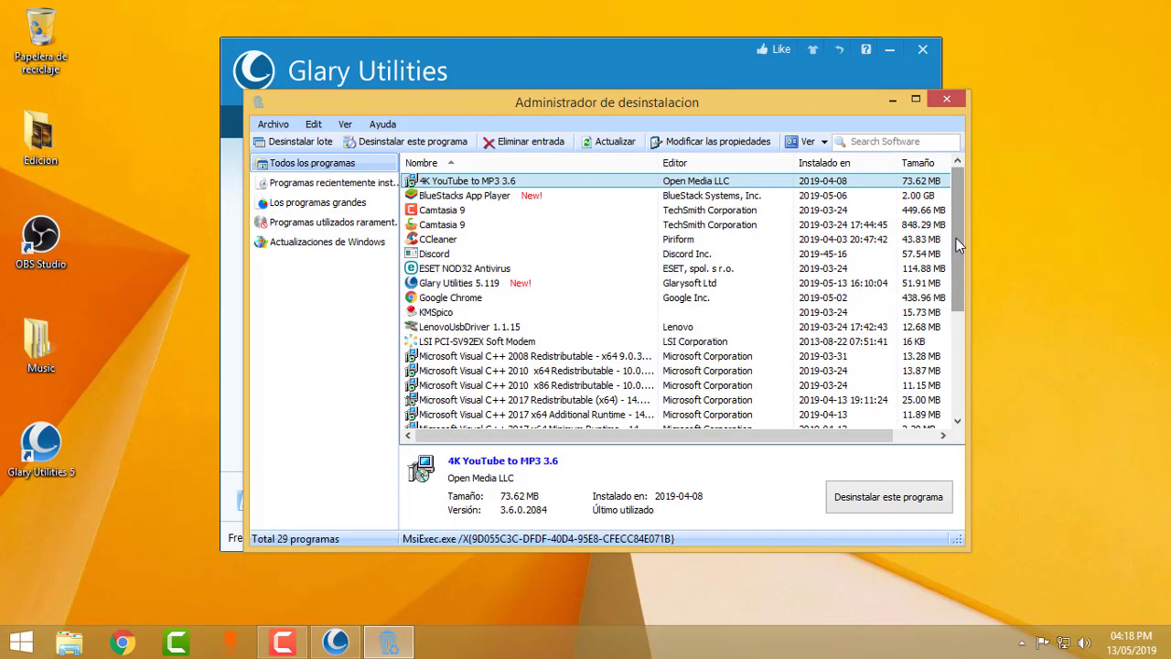
pyautogui.moveTo(956, 238); pyautogui.dragTo(981, 313)
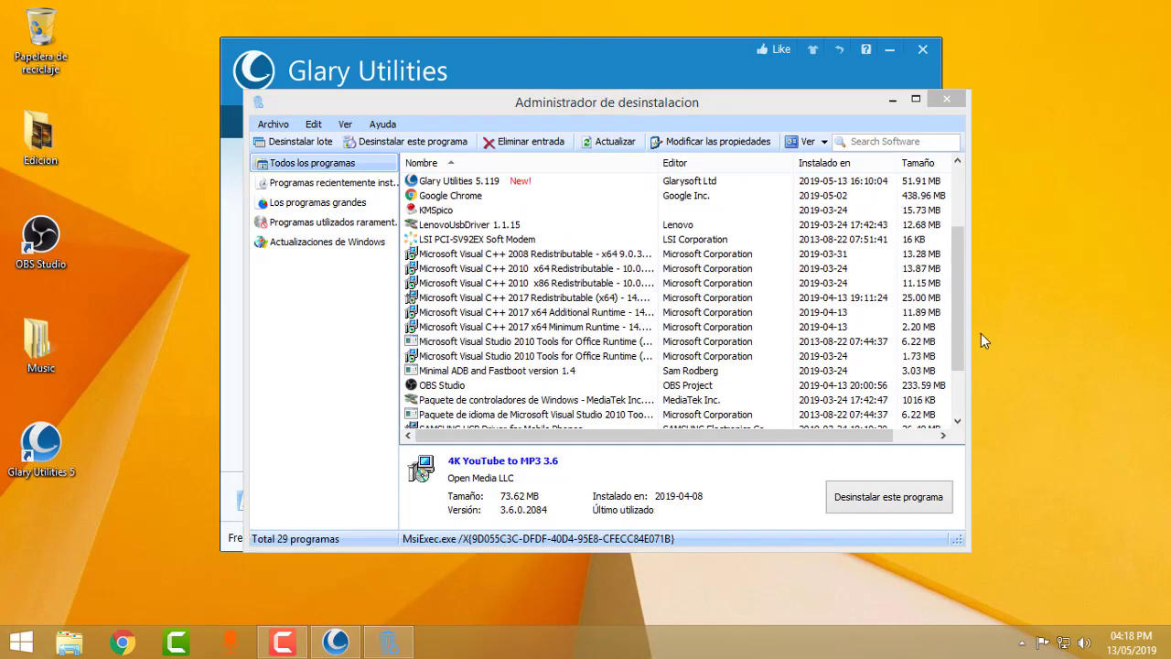
pyautogui.click(947, 99)
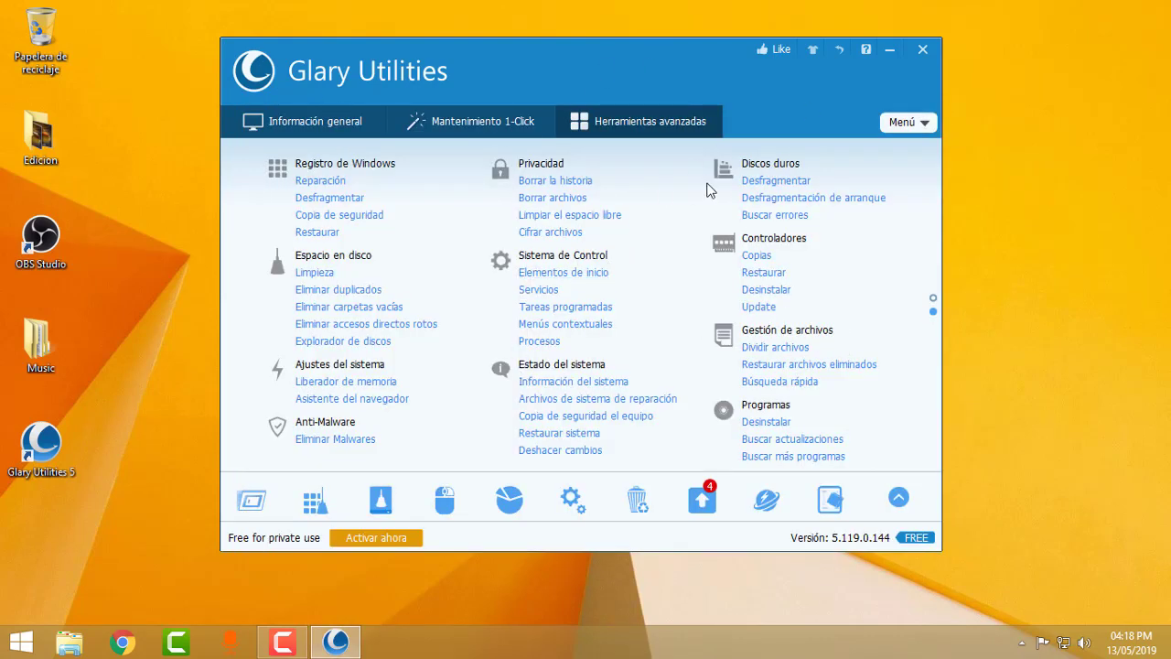
# Step: Check the maintenance results, and scan the Windows registry with Reparador de Registro before closing it
pyautogui.click(465, 124)
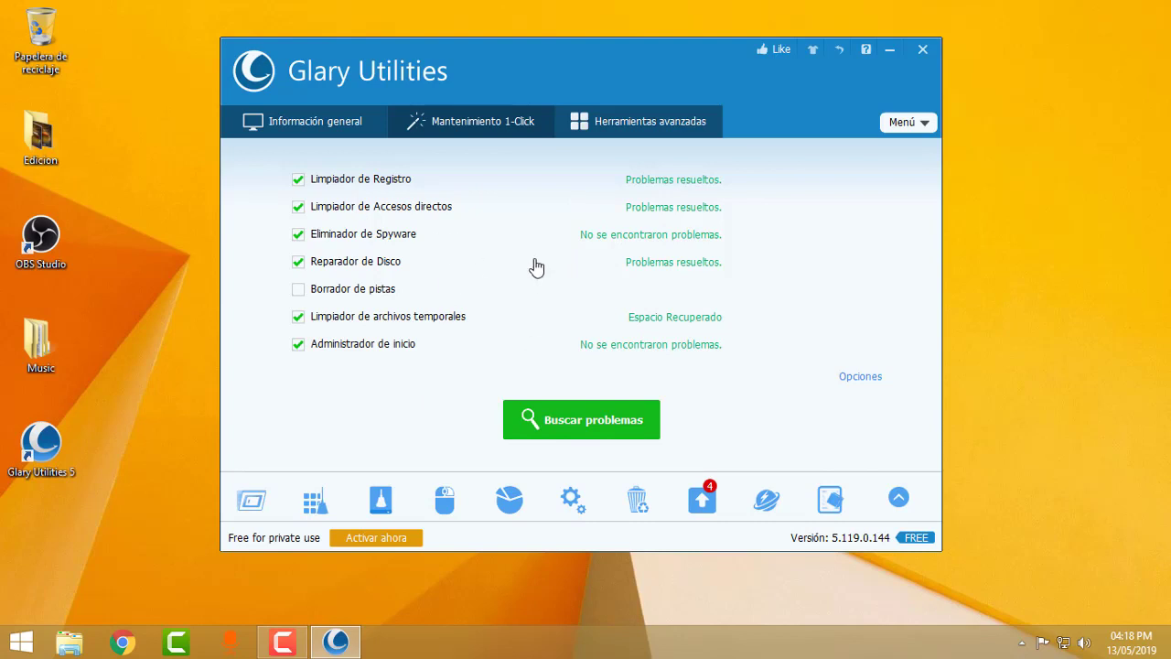
pyautogui.click(680, 126)
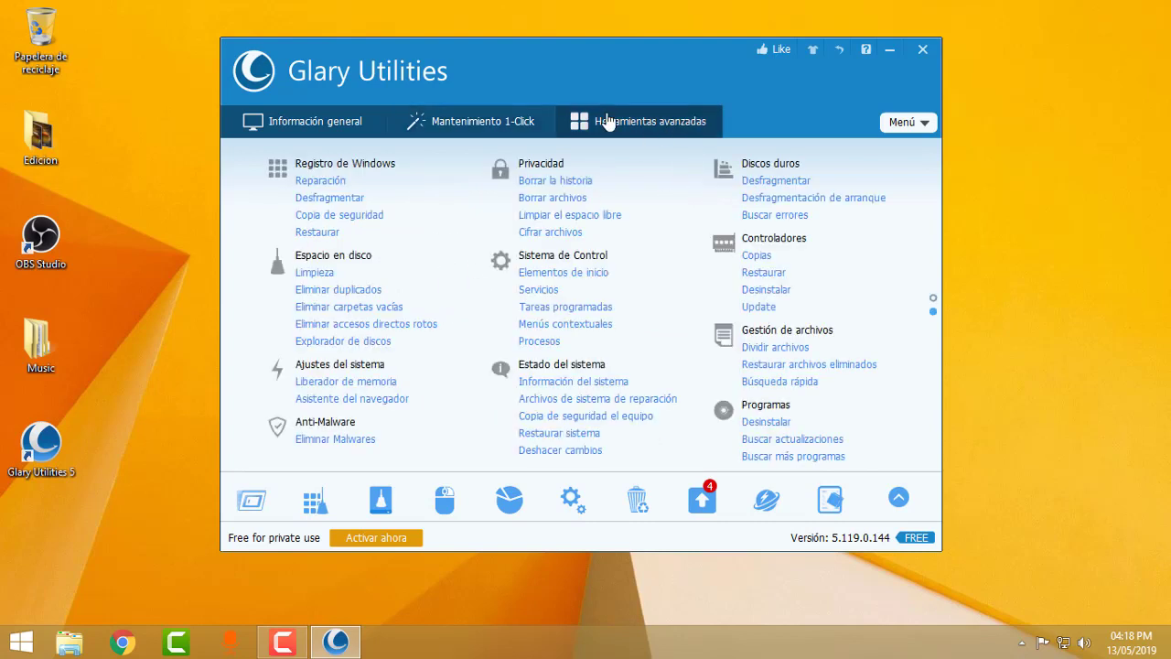
pyautogui.click(321, 181)
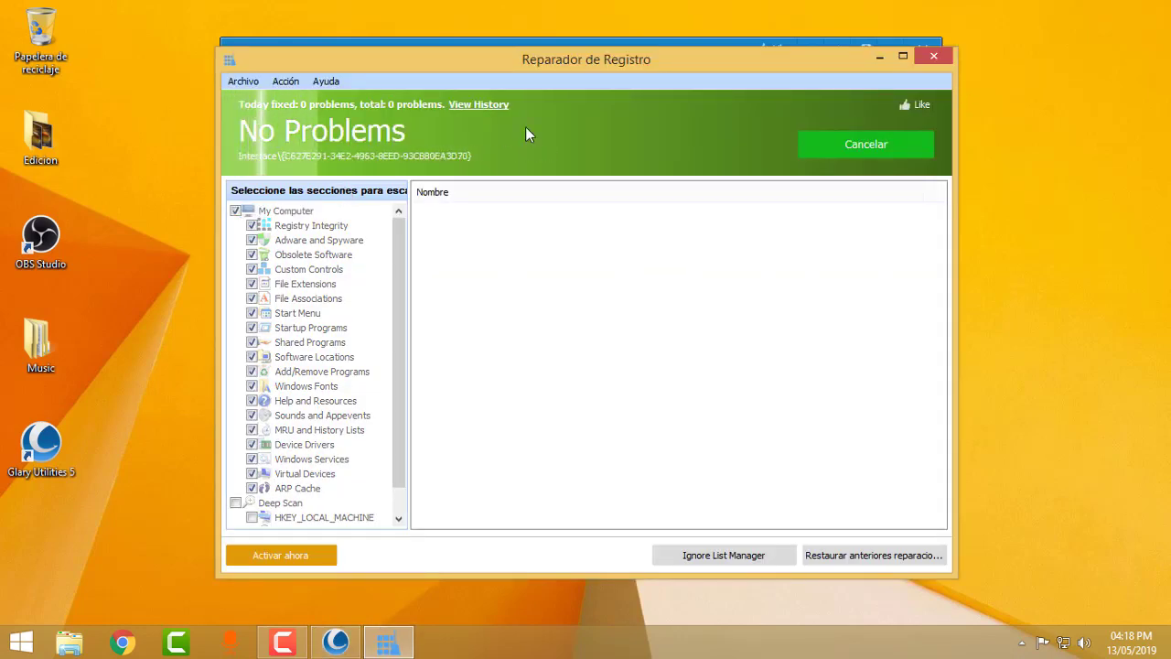
pyautogui.moveTo(551, 58); pyautogui.dragTo(538, 97)
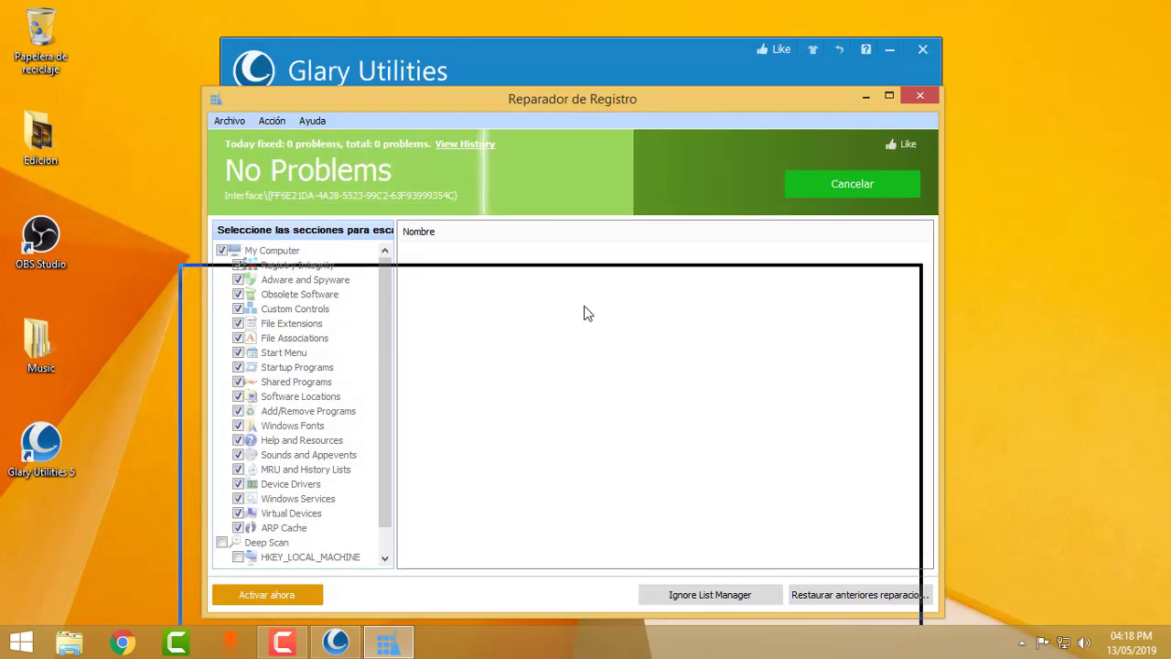
pyautogui.moveTo(588, 313); pyautogui.dragTo(589, 320)
pyautogui.moveTo(436, 292); pyautogui.dragTo(504, 56)
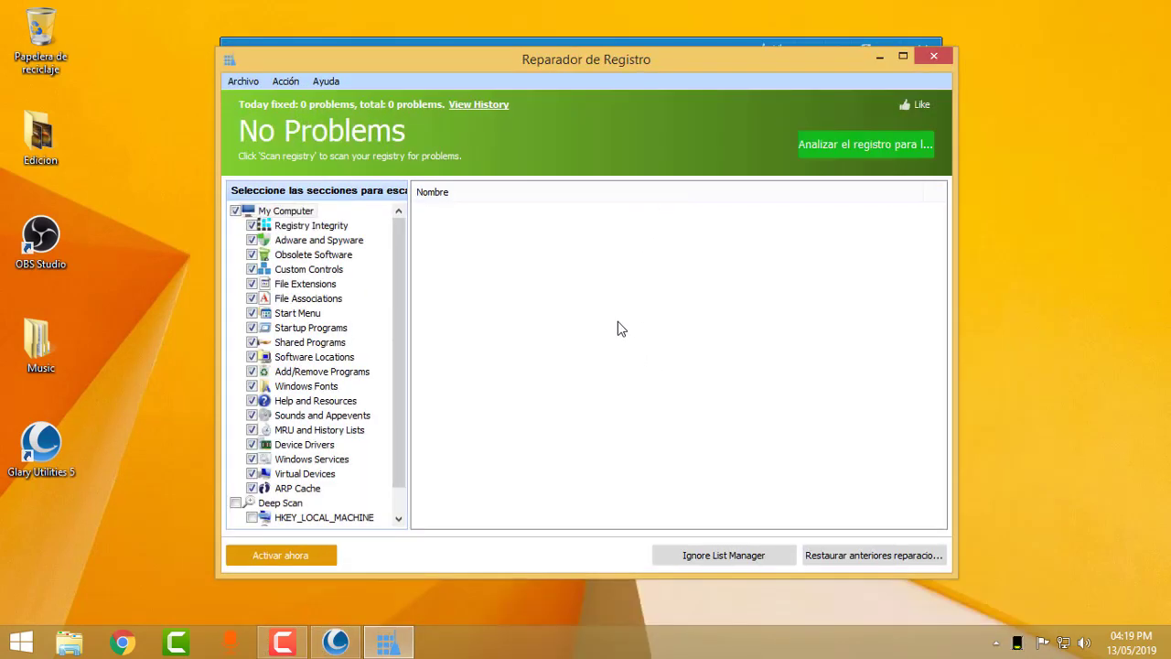
pyautogui.click(943, 58)
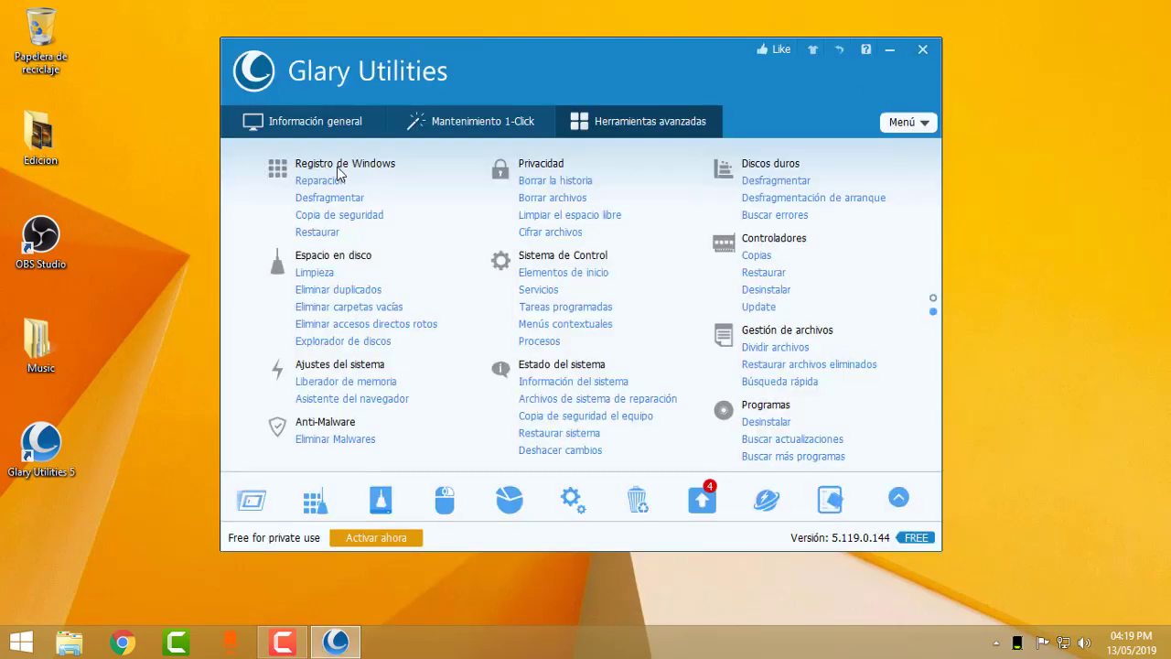
pyautogui.click(491, 135)
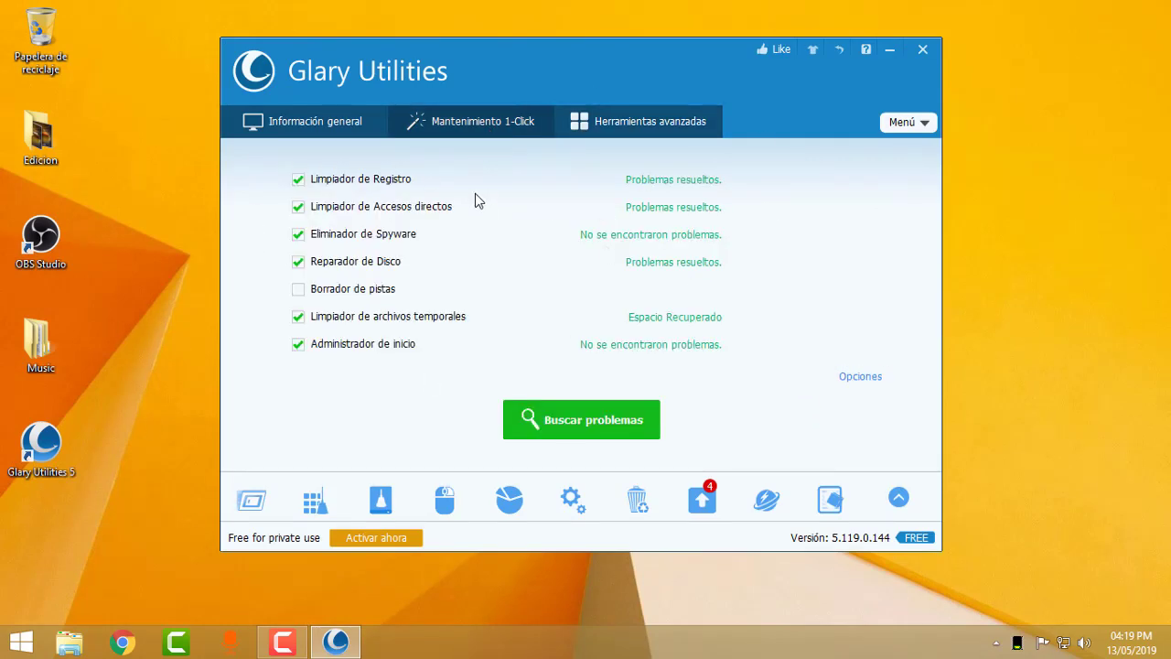
pyautogui.click(641, 124)
pyautogui.click(468, 119)
pyautogui.click(631, 129)
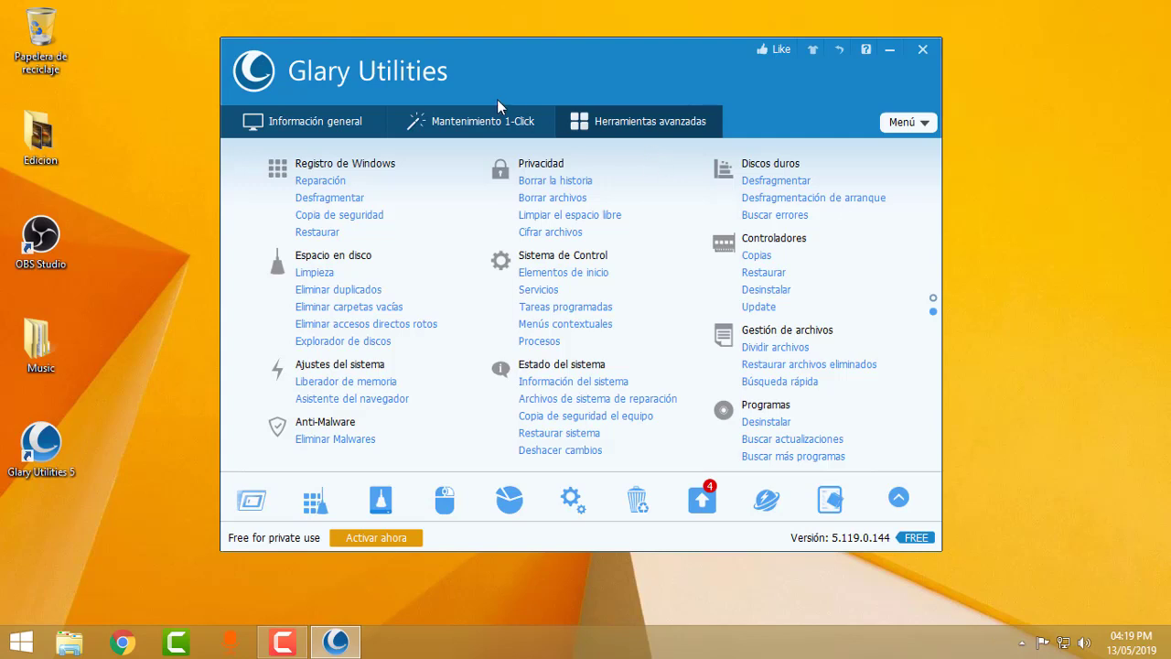
pyautogui.click(448, 128)
# Step: Run the memory optimizer from the advanced tools to free 1217M of RAM, and close it
pyautogui.click(590, 119)
pyautogui.click(362, 385)
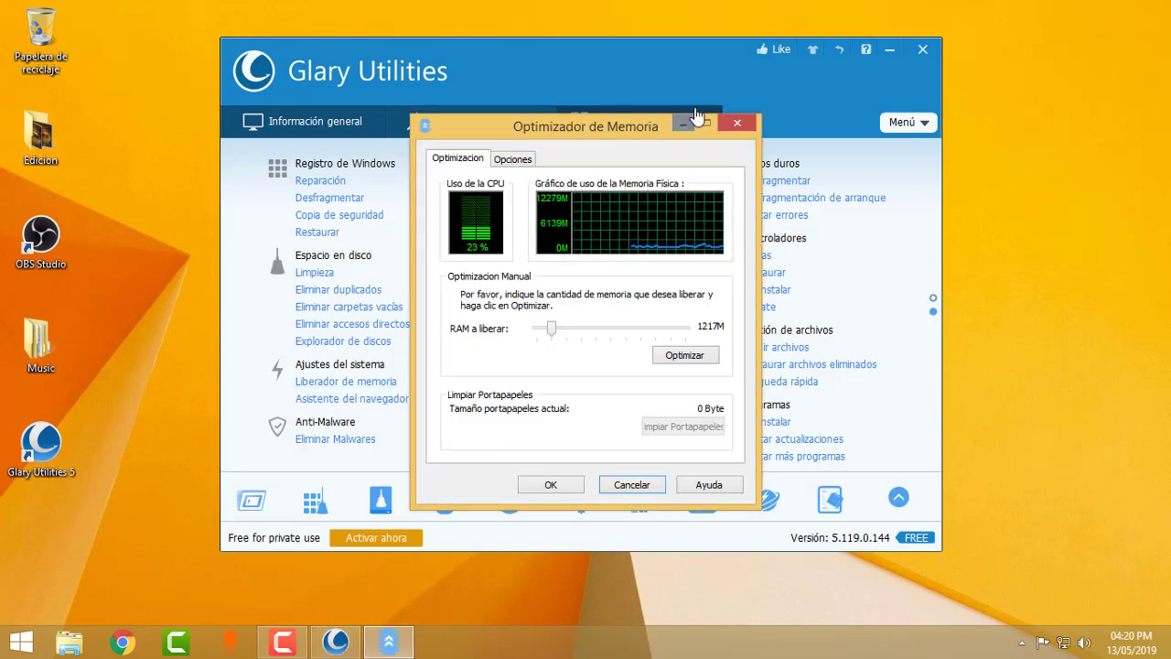
pyautogui.moveTo(629, 127); pyautogui.dragTo(727, 112)
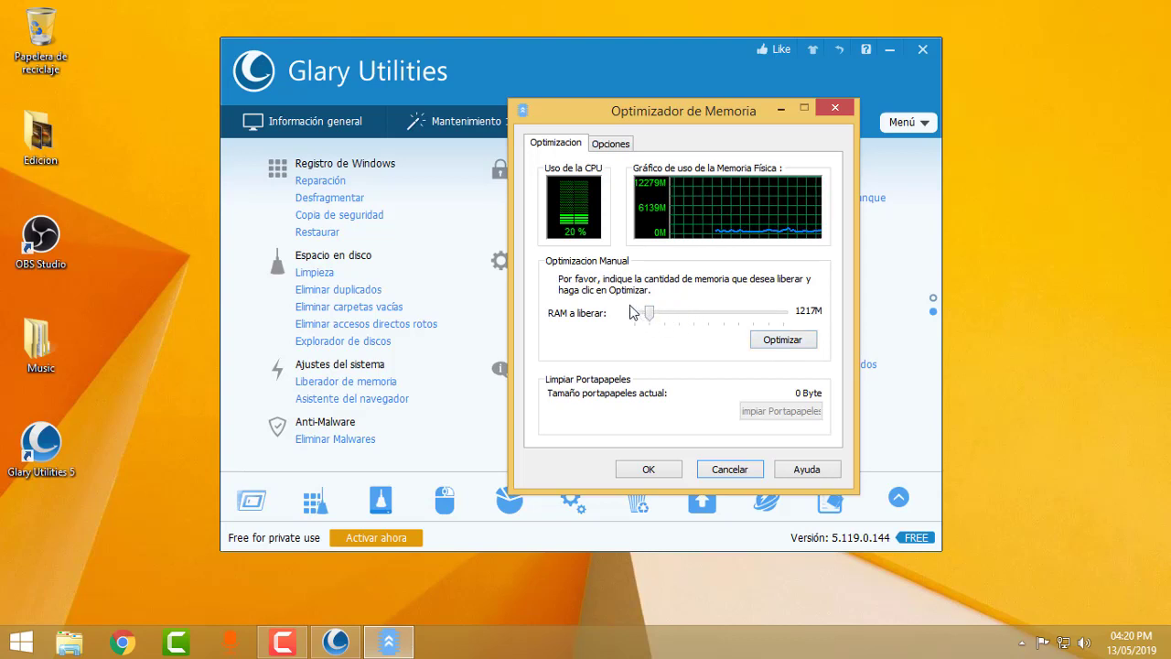
pyautogui.click(782, 341)
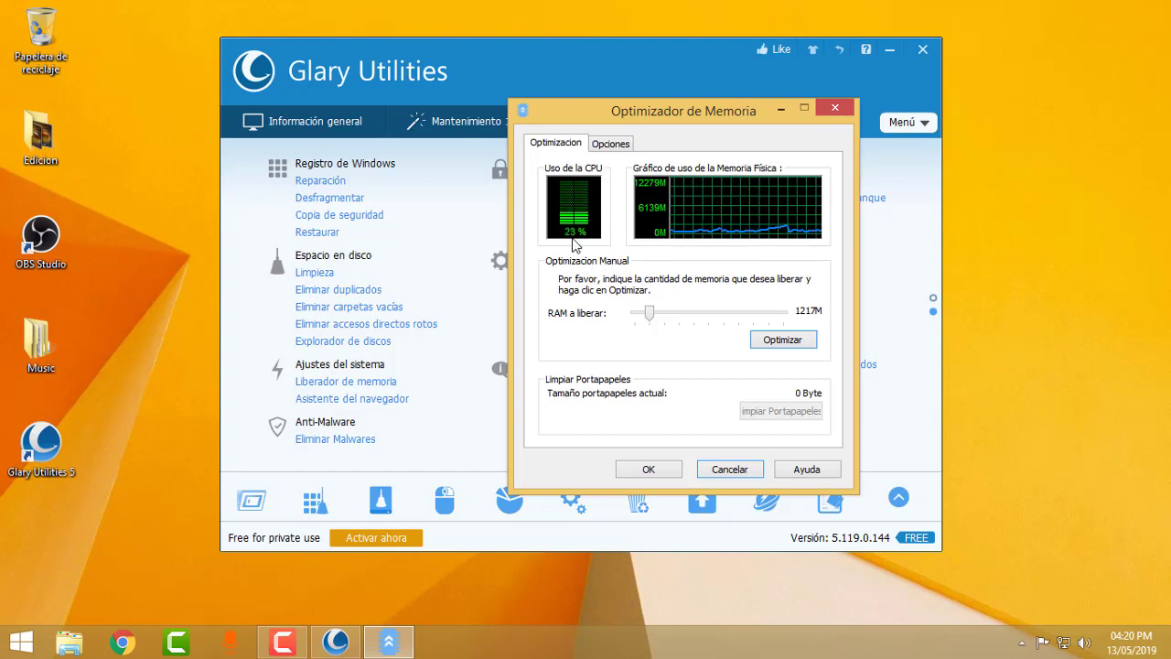
pyautogui.click(835, 108)
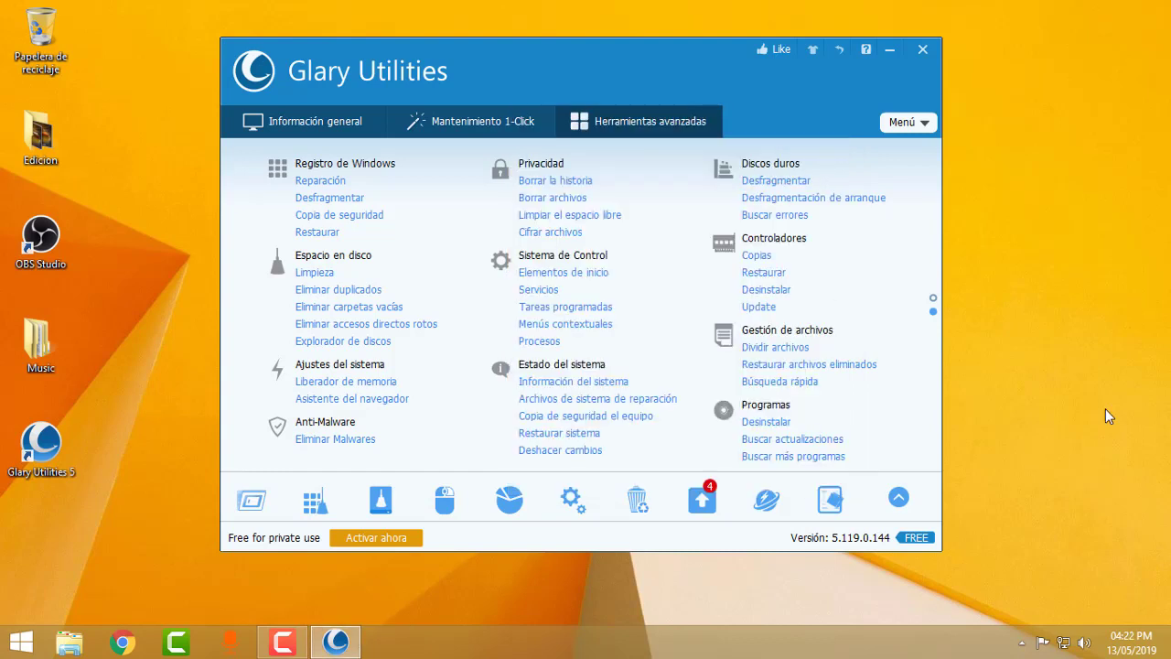
pyautogui.click(484, 122)
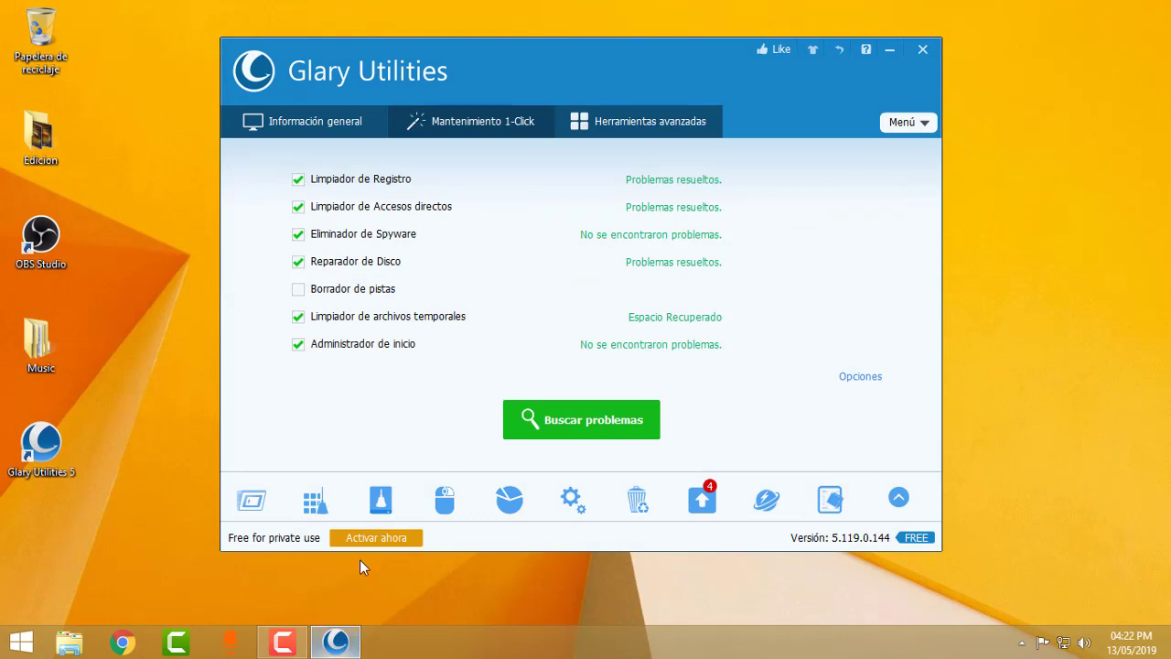
pyautogui.click(606, 121)
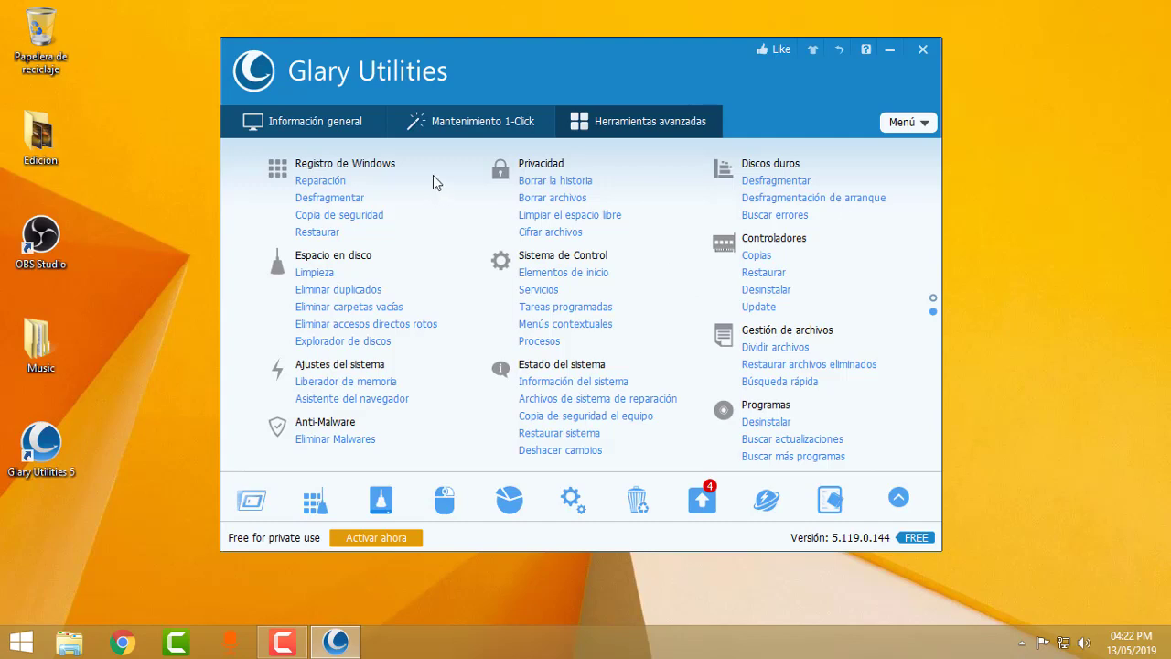
# Step: Check the results of the 1-click maintenance and close Glary Utilities
pyautogui.click(434, 128)
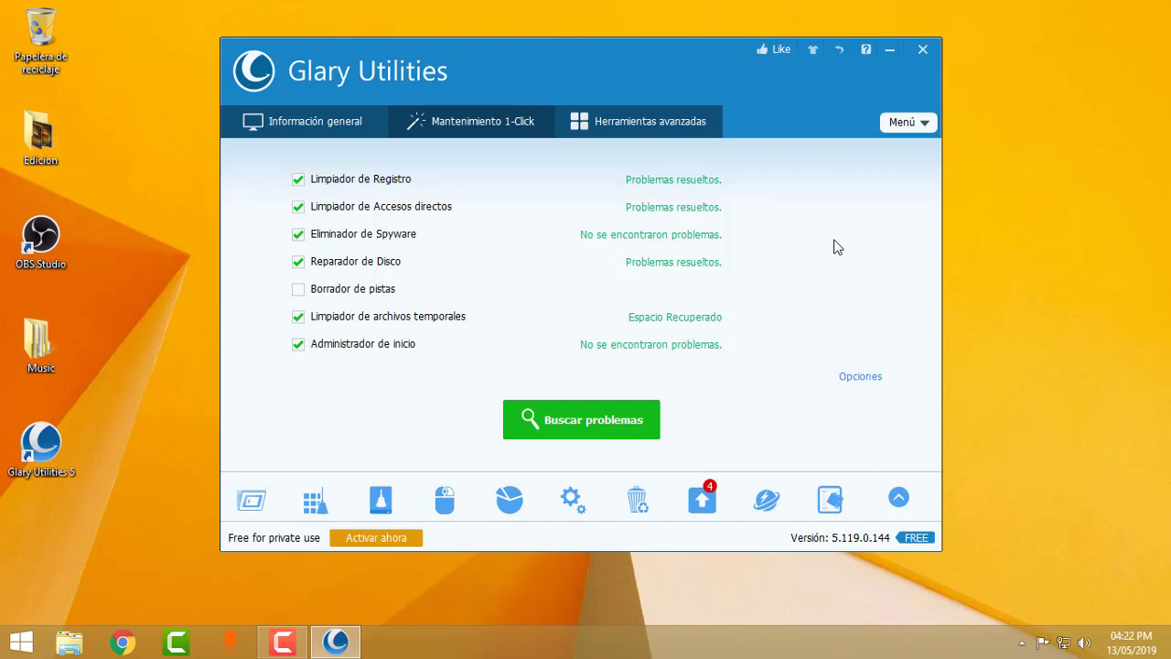
pyautogui.click(922, 52)
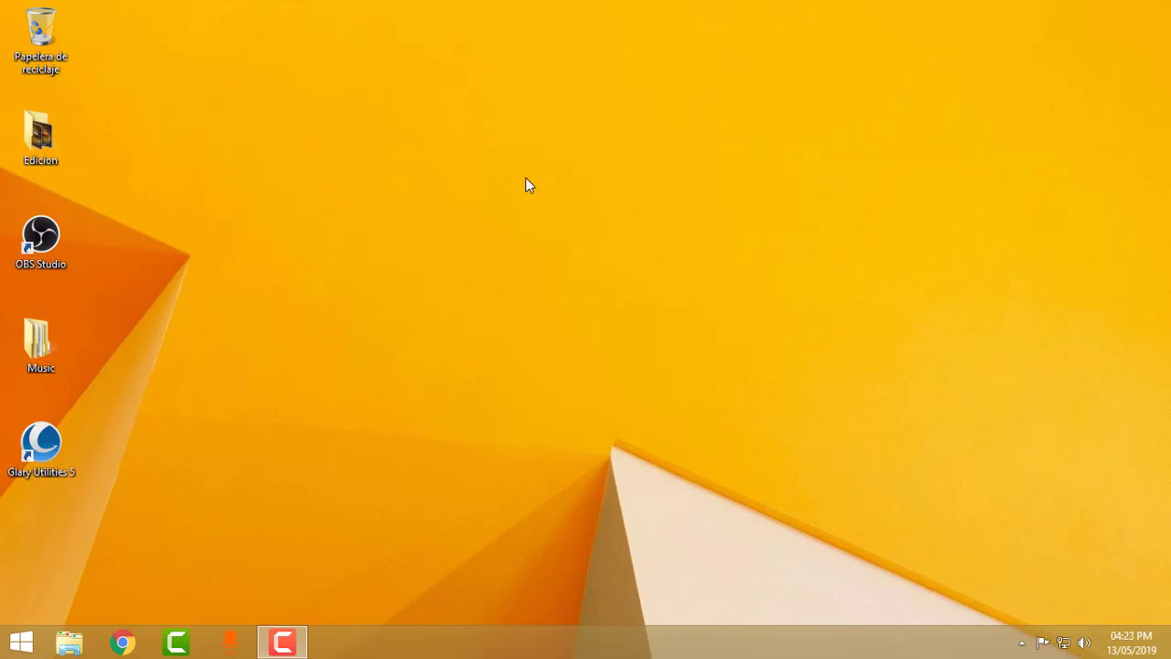
# Step: Open the computer's properties from File Explorer and bring up the performance options in the advanced system settings
pyautogui.click(70, 644)
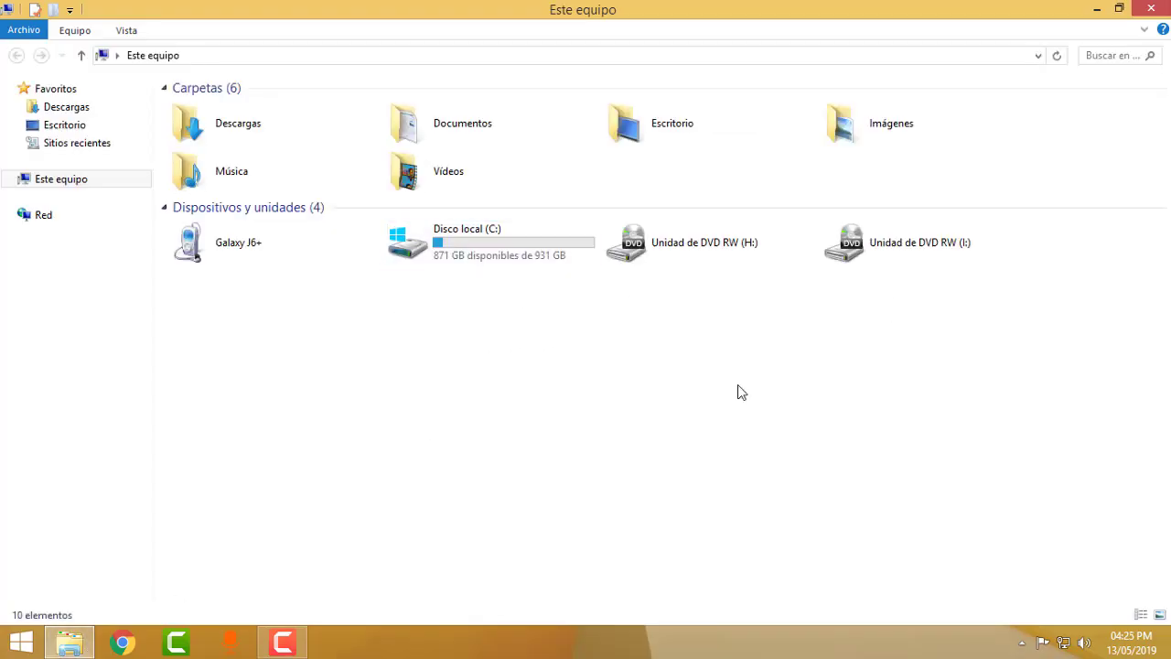
pyautogui.click(47, 185)
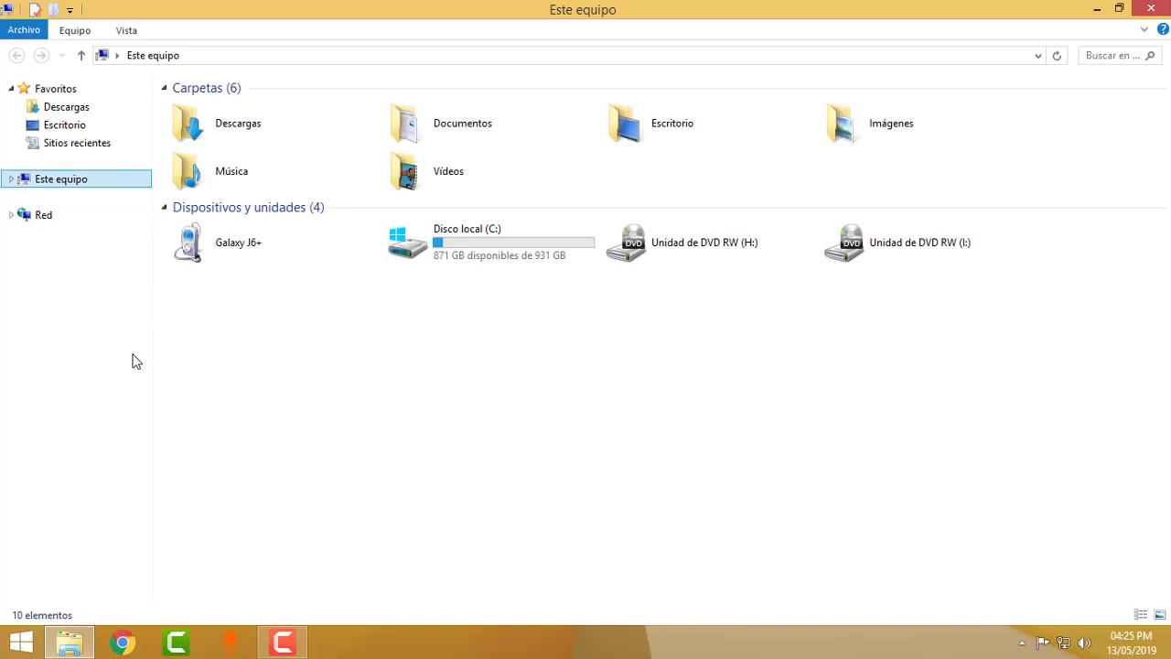
pyautogui.rightClick(330, 482)
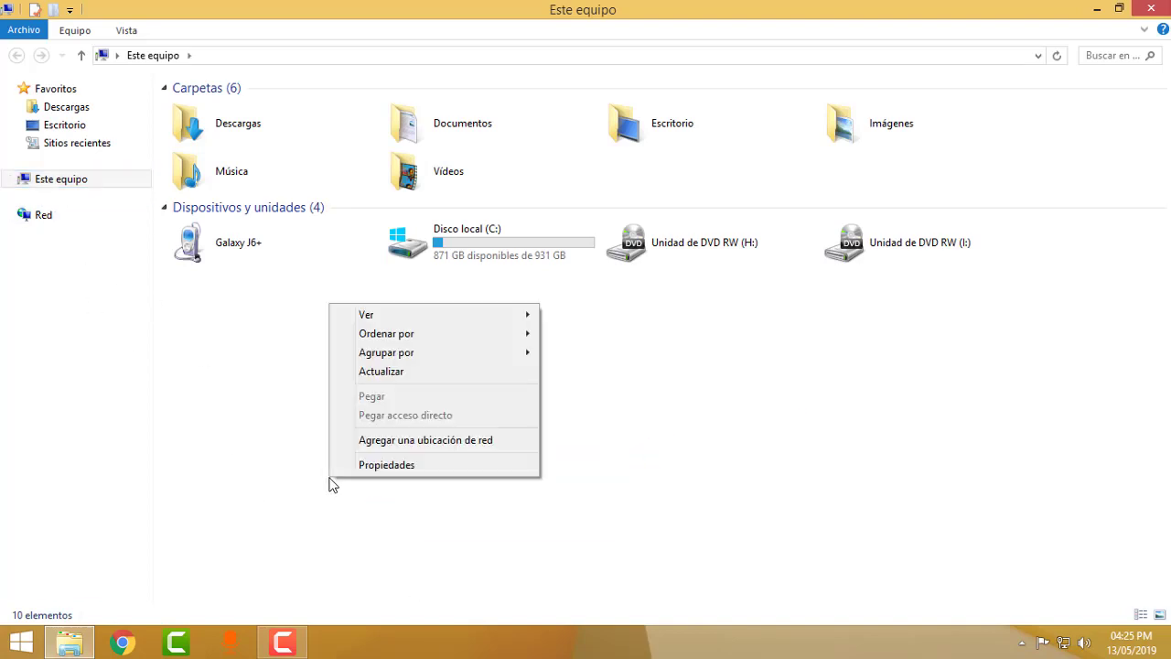
pyautogui.click(387, 467)
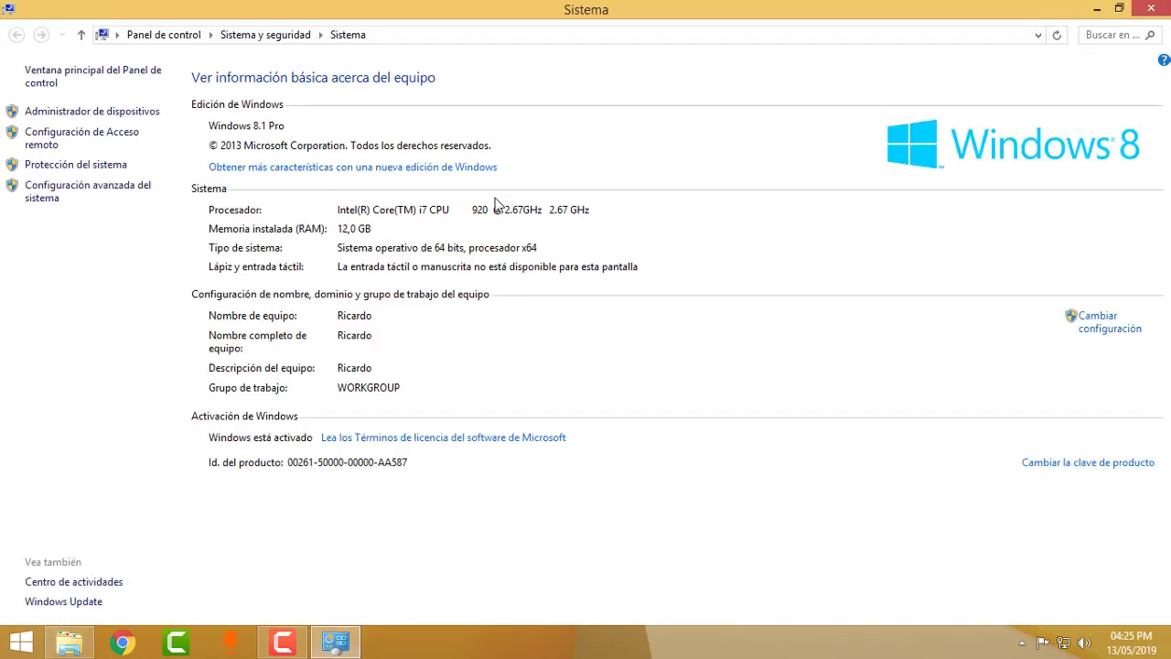
pyautogui.click(40, 197)
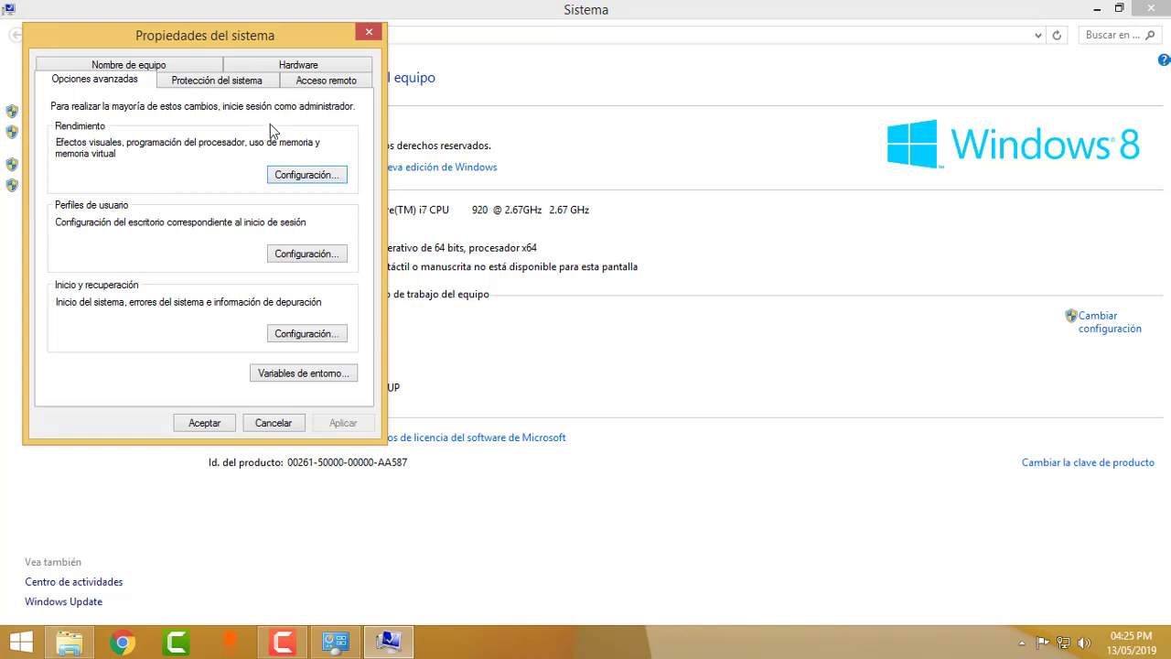
pyautogui.click(328, 180)
pyautogui.moveTo(247, 123); pyautogui.dragTo(404, 70)
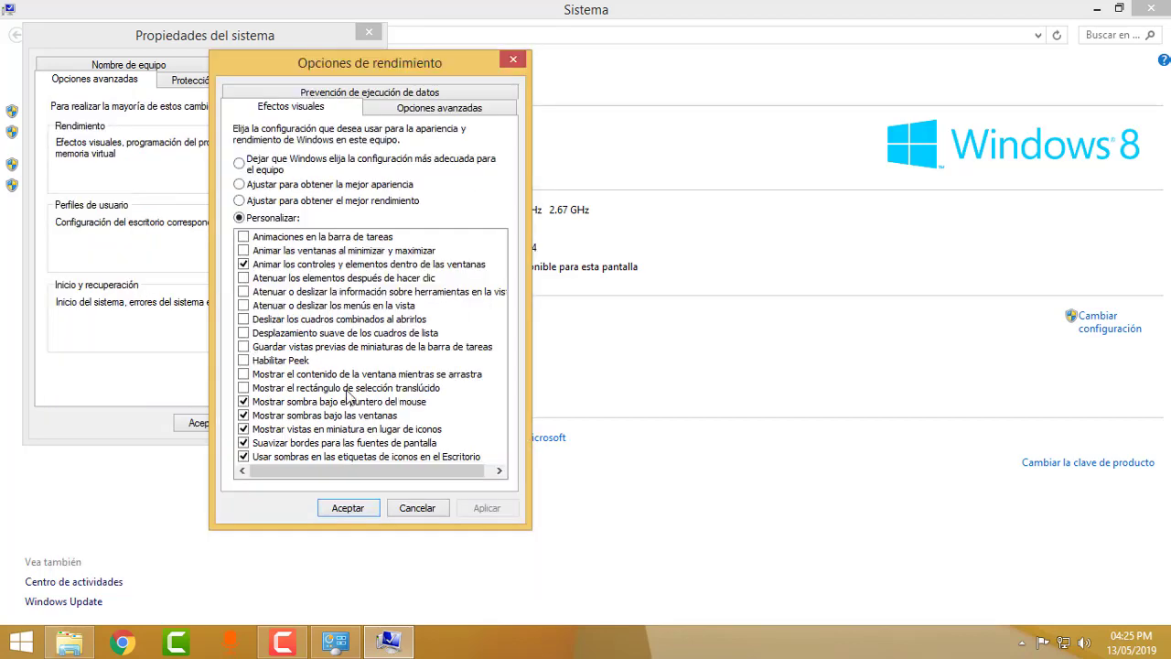
# Step: Try the best performance and best appearance presets, then choose custom visual effects and disable every effect in the list
pyautogui.click(240, 201)
pyautogui.click(239, 185)
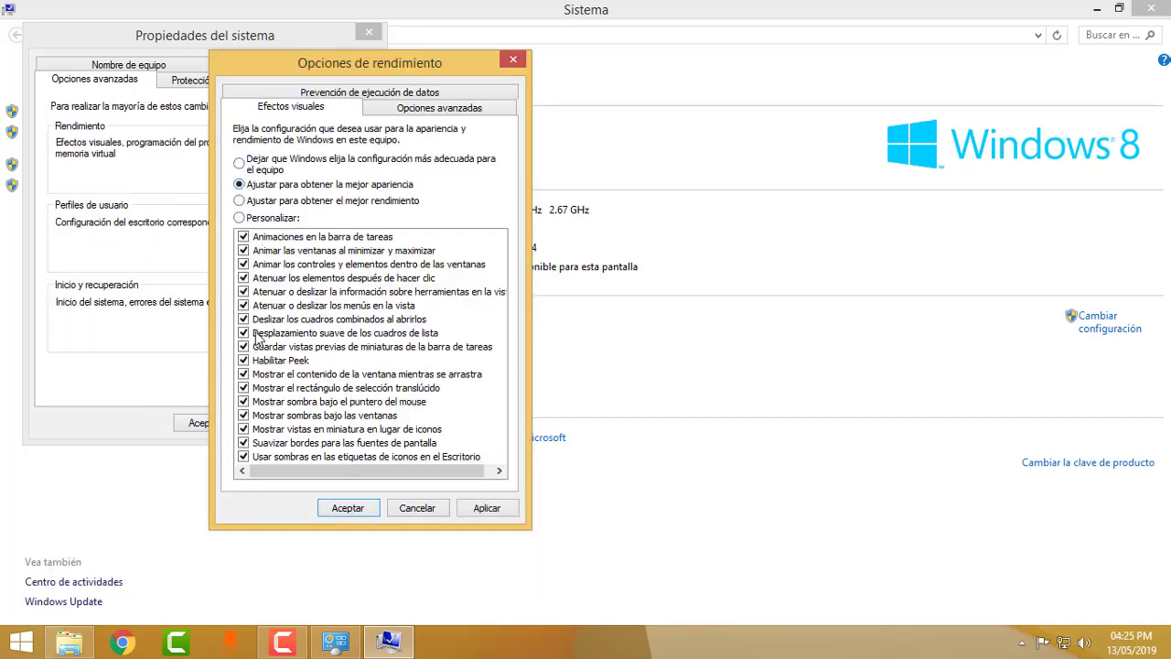
pyautogui.click(269, 219)
pyautogui.click(243, 236)
pyautogui.click(244, 250)
pyautogui.click(243, 263)
pyautogui.click(244, 277)
pyautogui.click(243, 291)
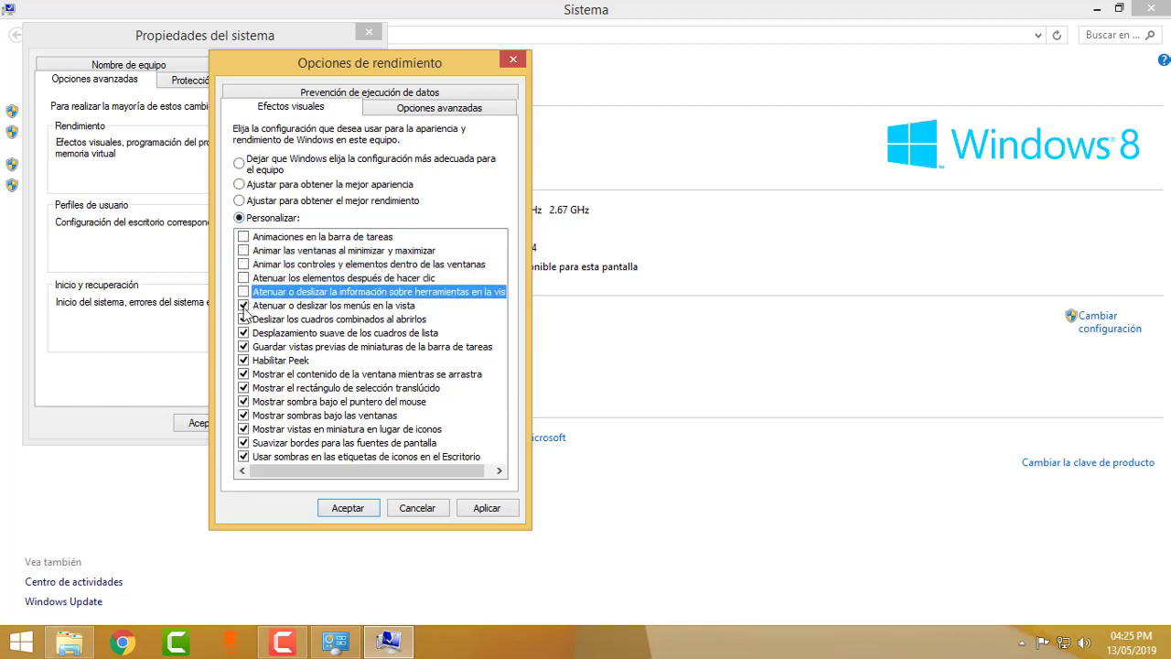
pyautogui.click(243, 305)
pyautogui.click(243, 318)
pyautogui.click(243, 332)
pyautogui.click(243, 346)
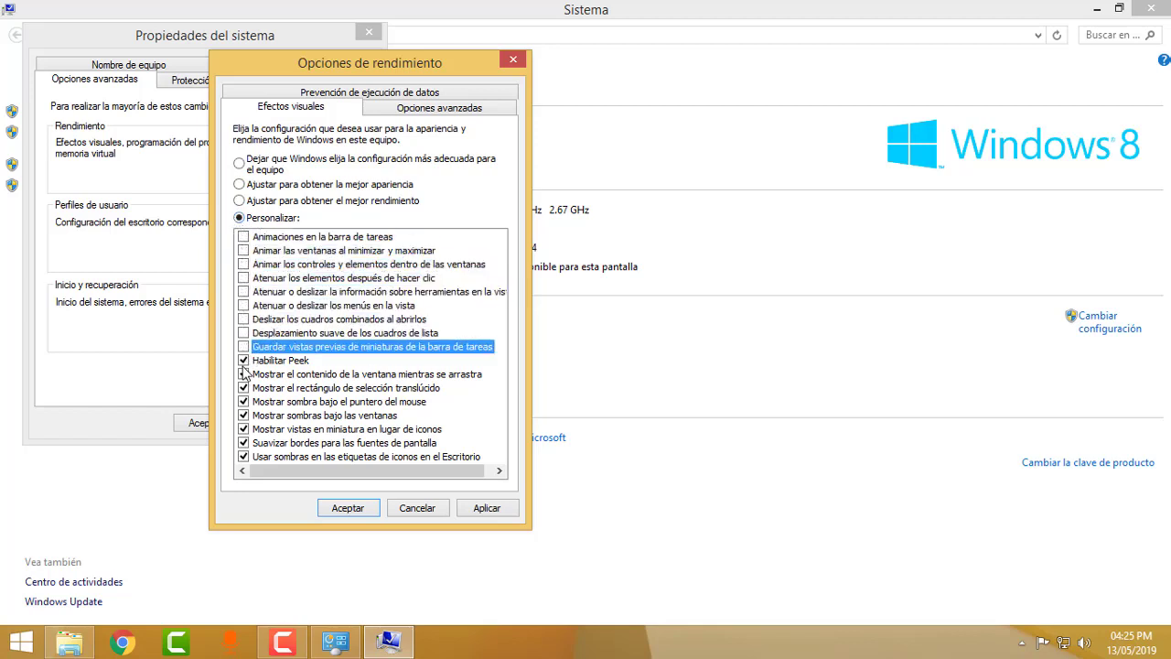
pyautogui.click(243, 359)
pyautogui.click(243, 373)
pyautogui.click(244, 387)
pyautogui.click(244, 400)
pyautogui.click(243, 428)
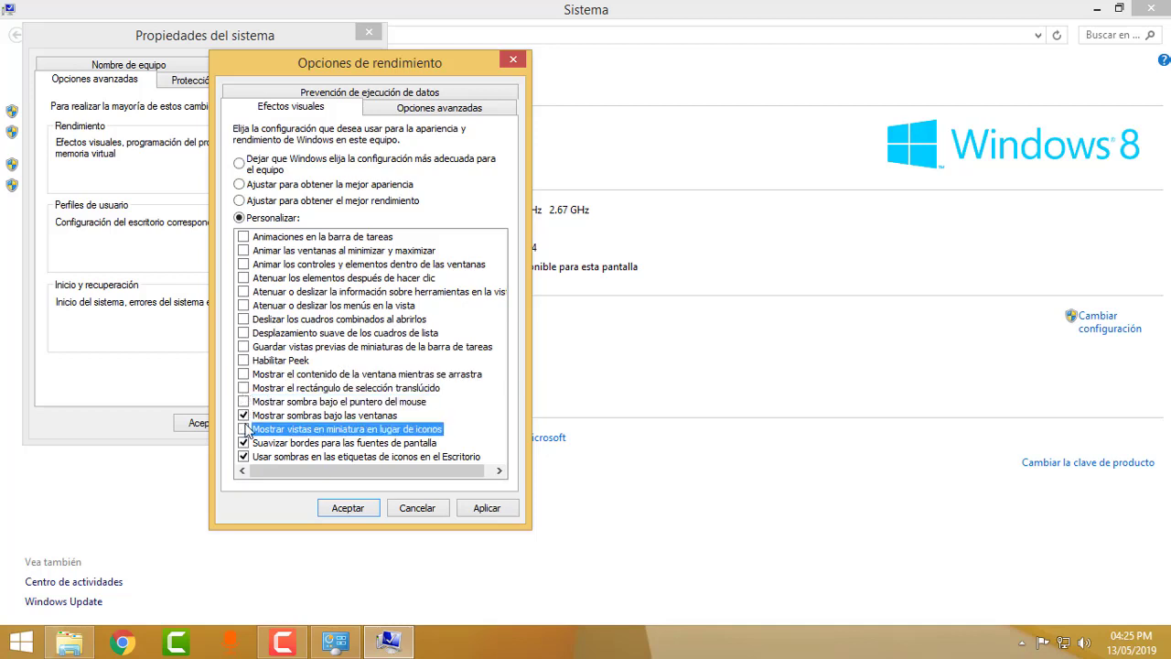
pyautogui.click(244, 414)
pyautogui.click(243, 442)
pyautogui.click(244, 455)
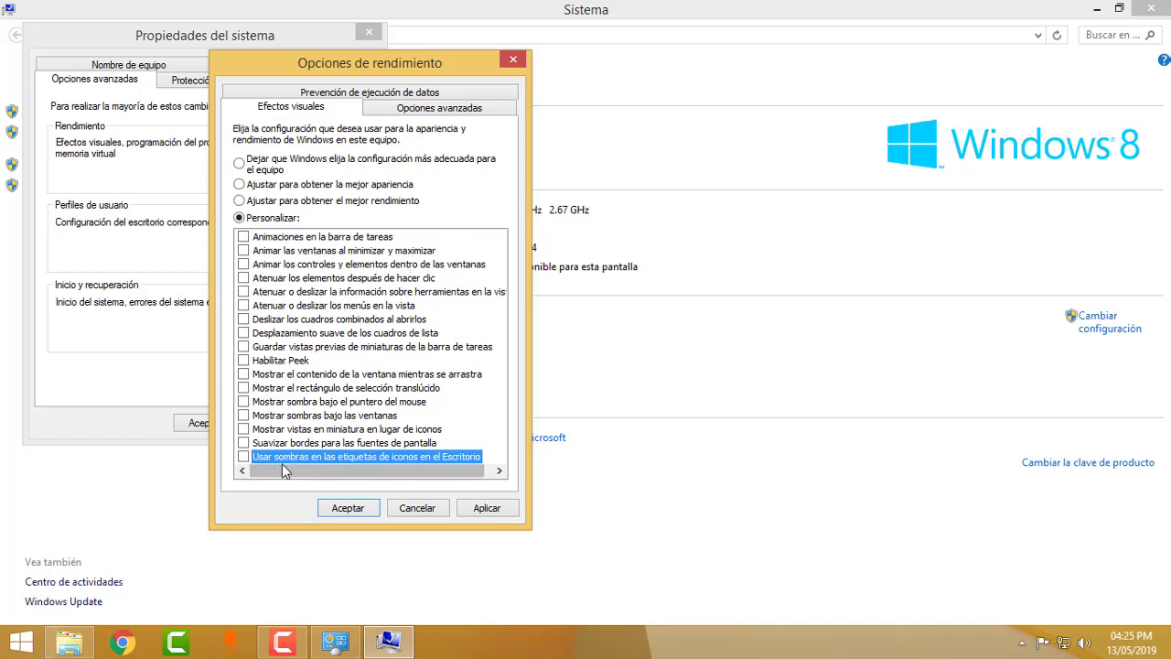
# Step: Re-enable desktop icon label shadows and screen font smoothing, apply the visual effects, and close all the system and Explorer windows
pyautogui.click(243, 457)
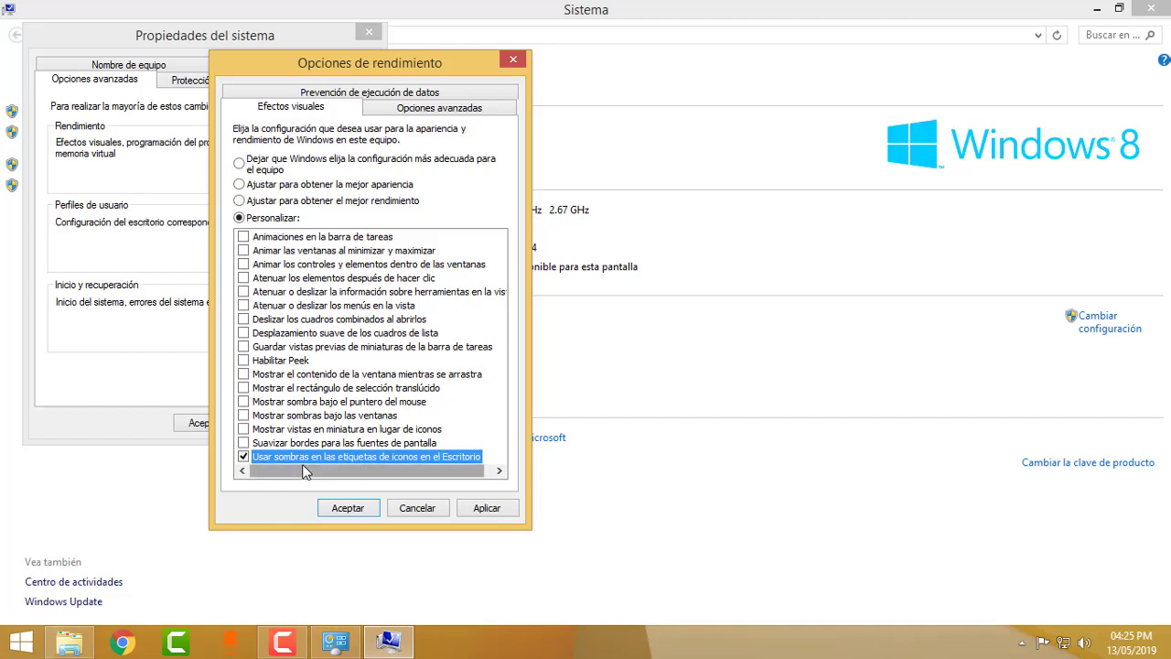
pyautogui.click(244, 443)
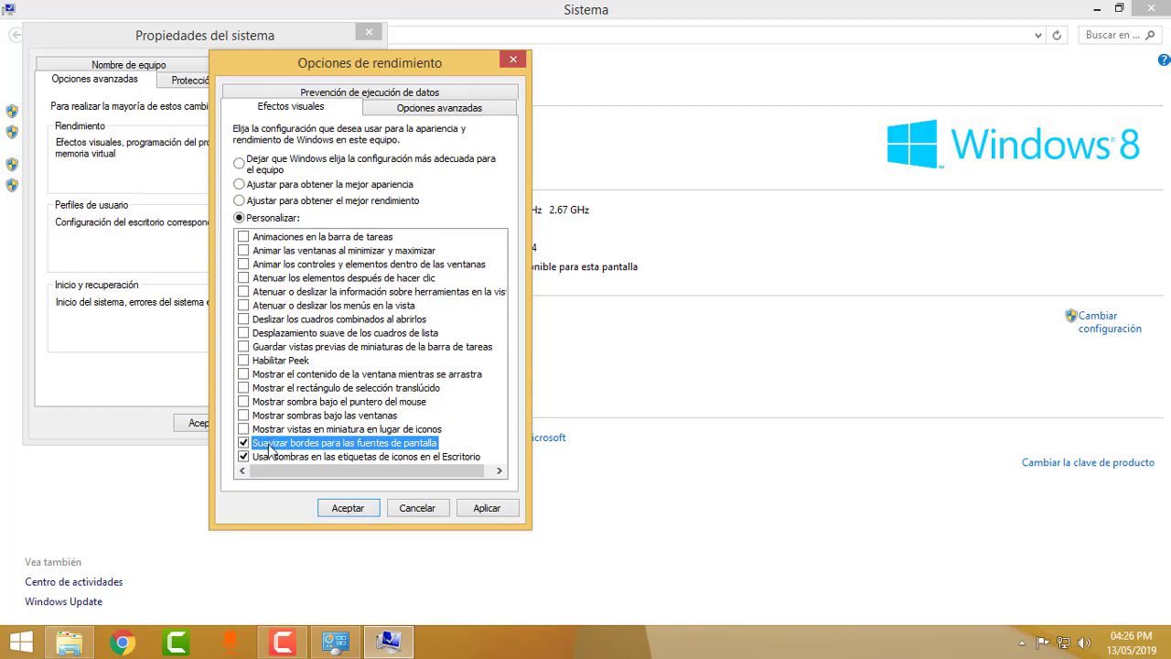
pyautogui.click(489, 510)
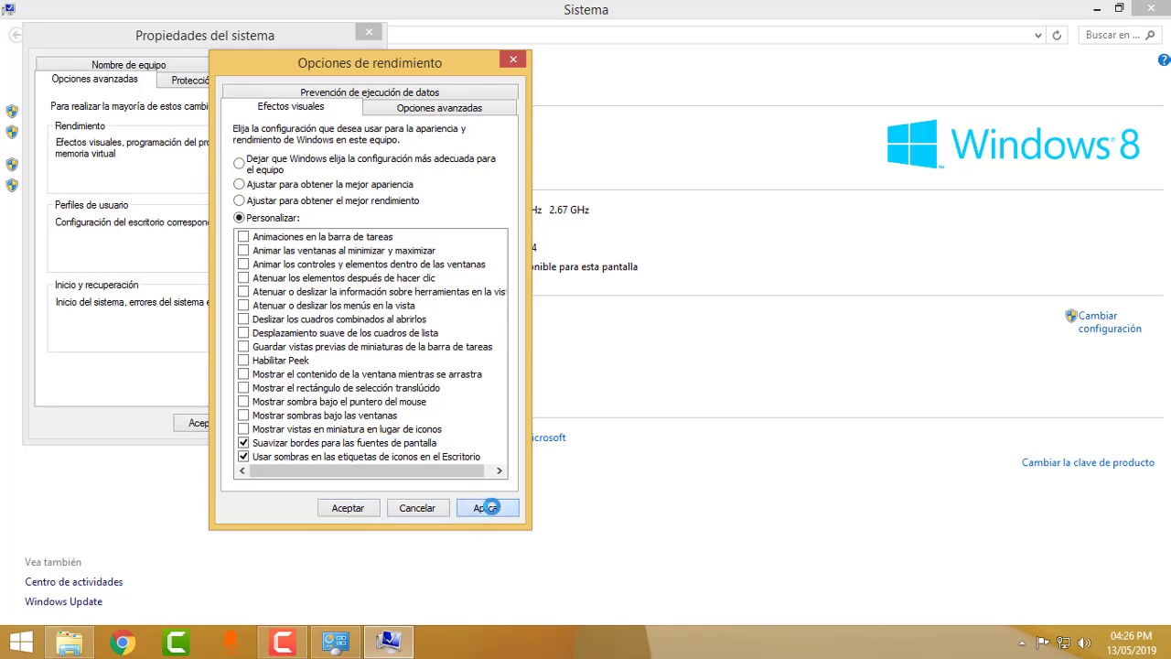
pyautogui.click(358, 518)
pyautogui.click(199, 426)
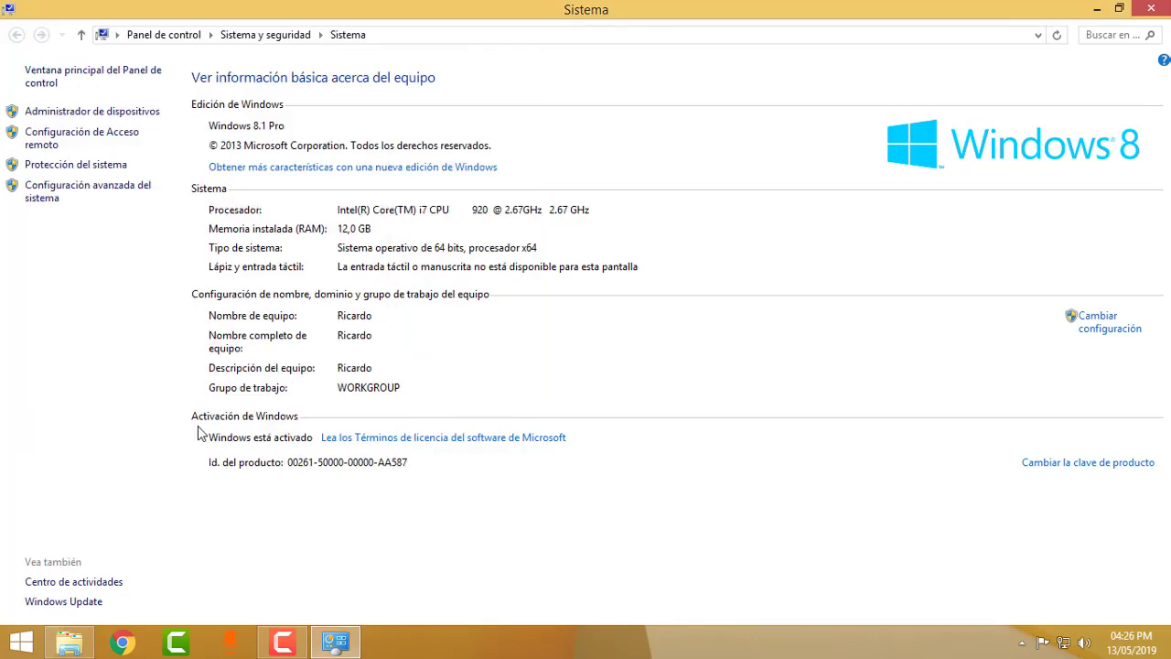
pyautogui.click(1150, 9)
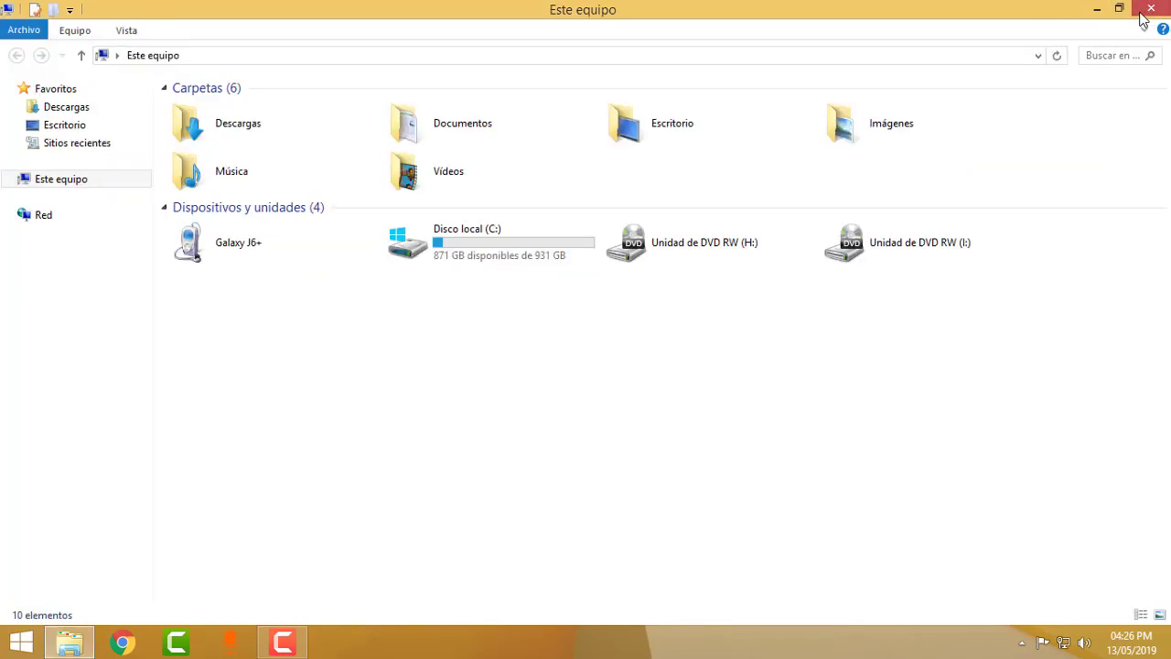
pyautogui.click(1165, 10)
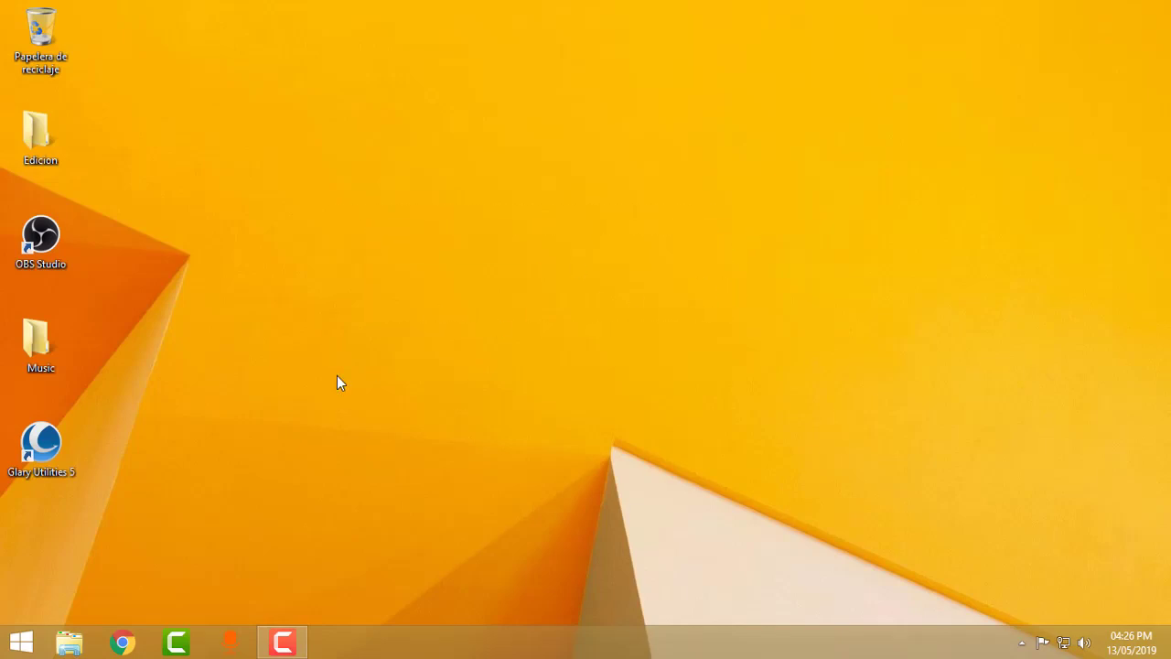
# Step: Run msconfig from the Windows Run dialog to open the system configuration
pyautogui.press('super+r')
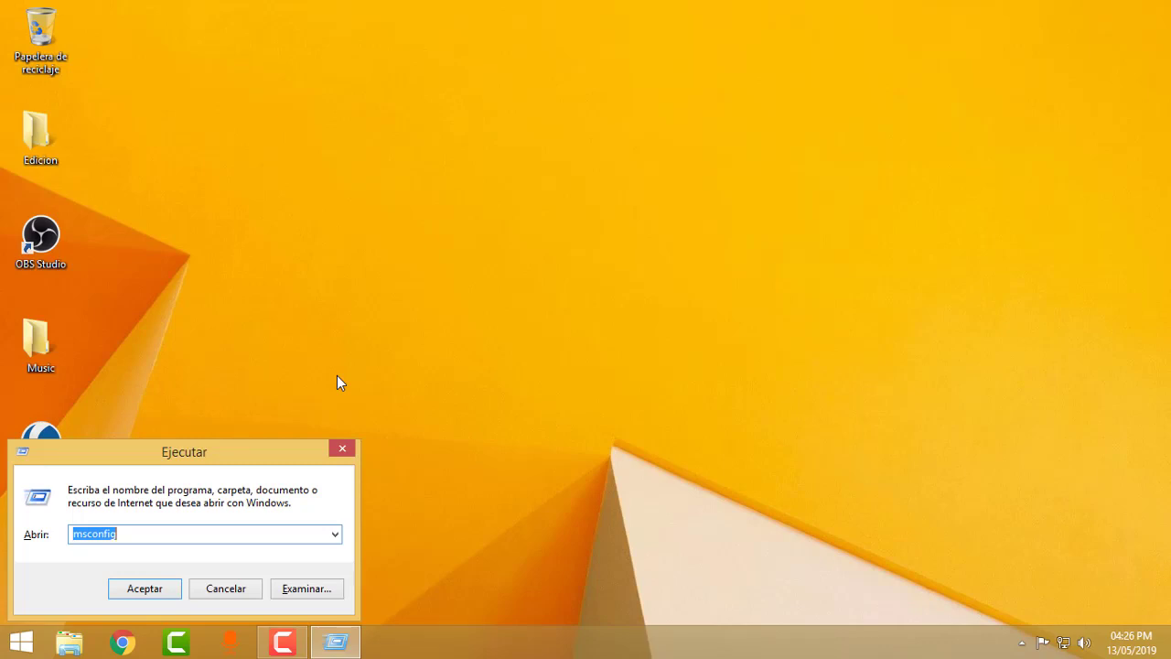
pyautogui.press('BackSpace')
pyautogui.write('msc')
pyautogui.press('BackSpace')
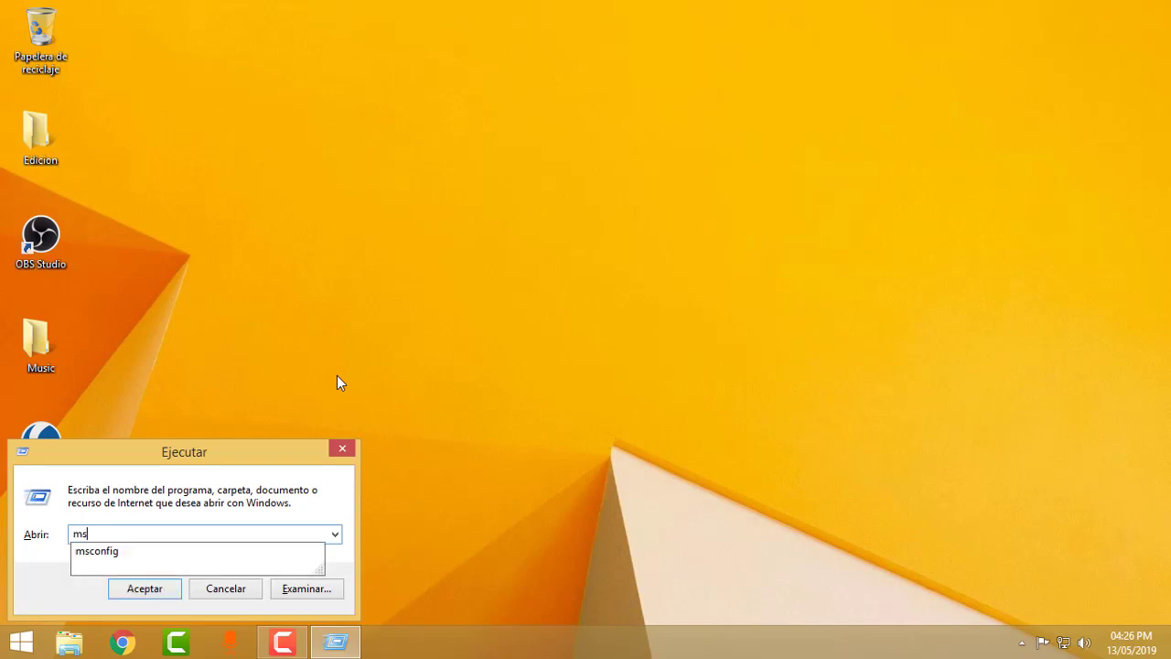
pyautogui.press('Down')
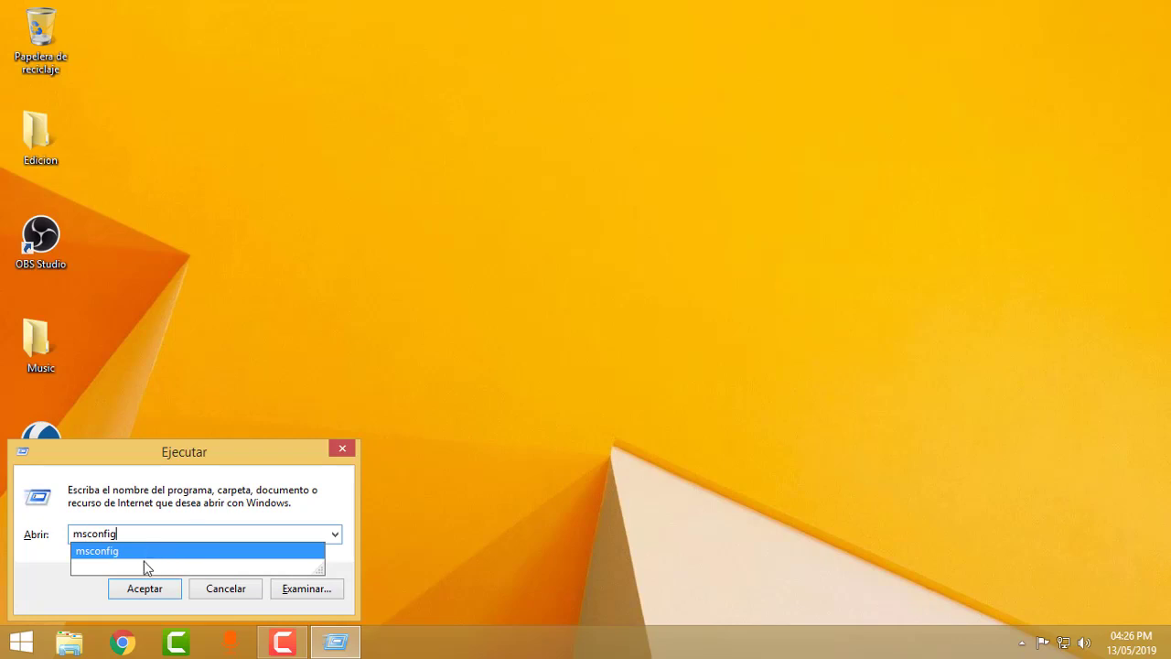
pyautogui.click(139, 591)
pyautogui.click(139, 591)
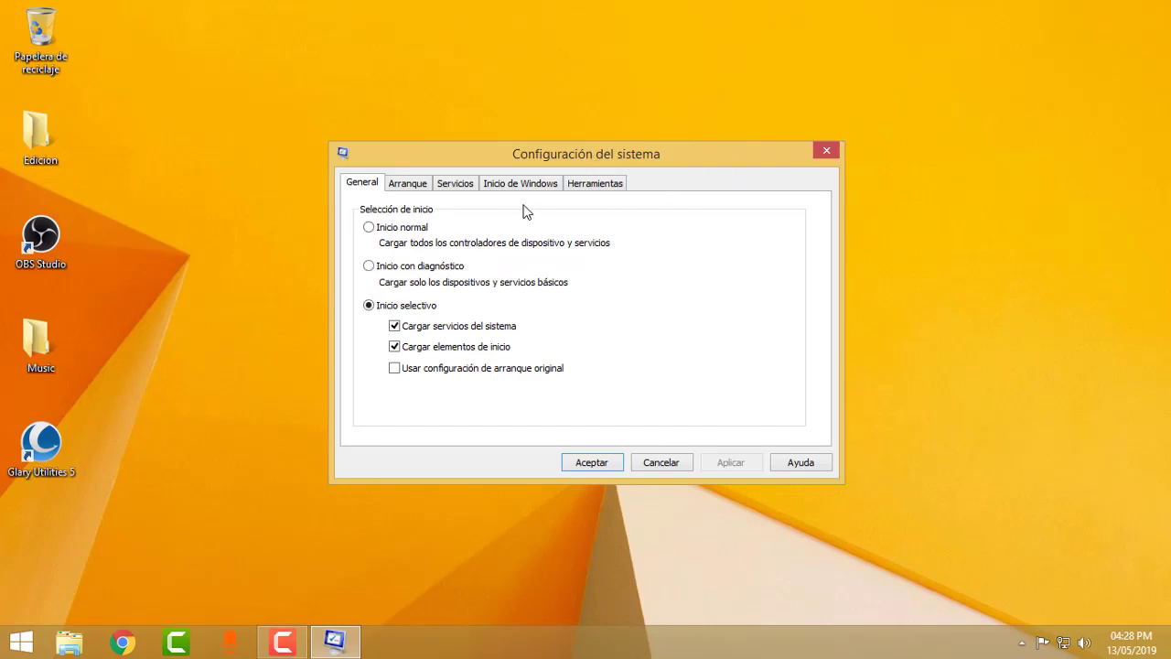
# Step: In the advanced boot options, set the number of processors to 8 and the maximum memory to 12288, and accept
pyautogui.click(417, 183)
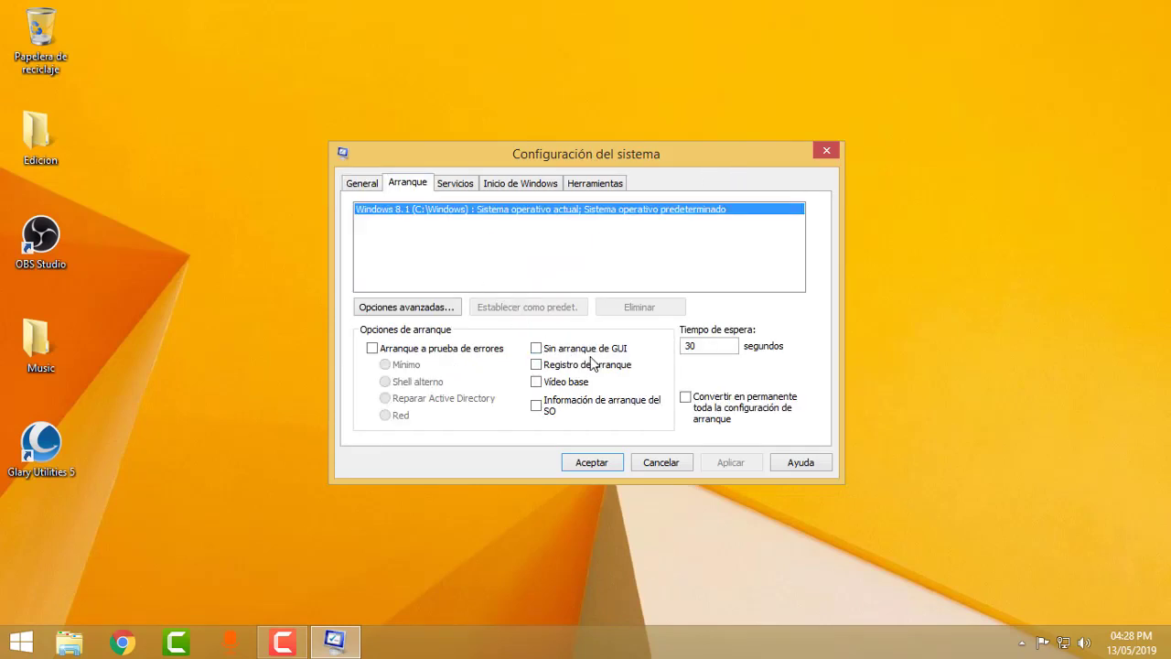
pyautogui.click(439, 306)
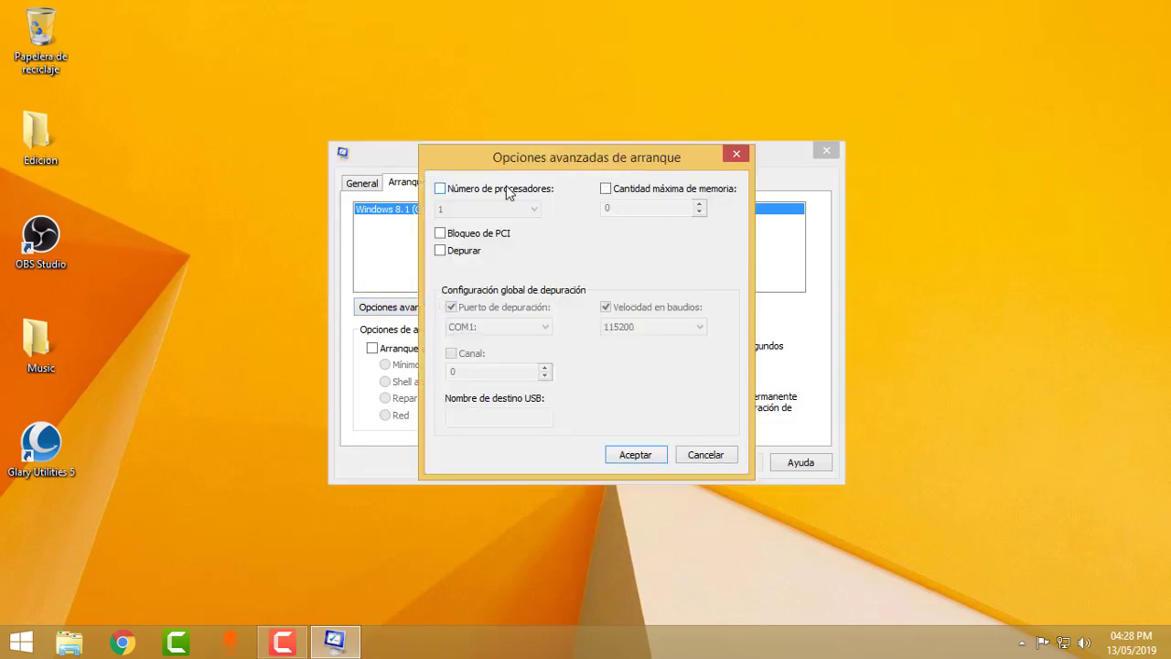
pyautogui.click(435, 188)
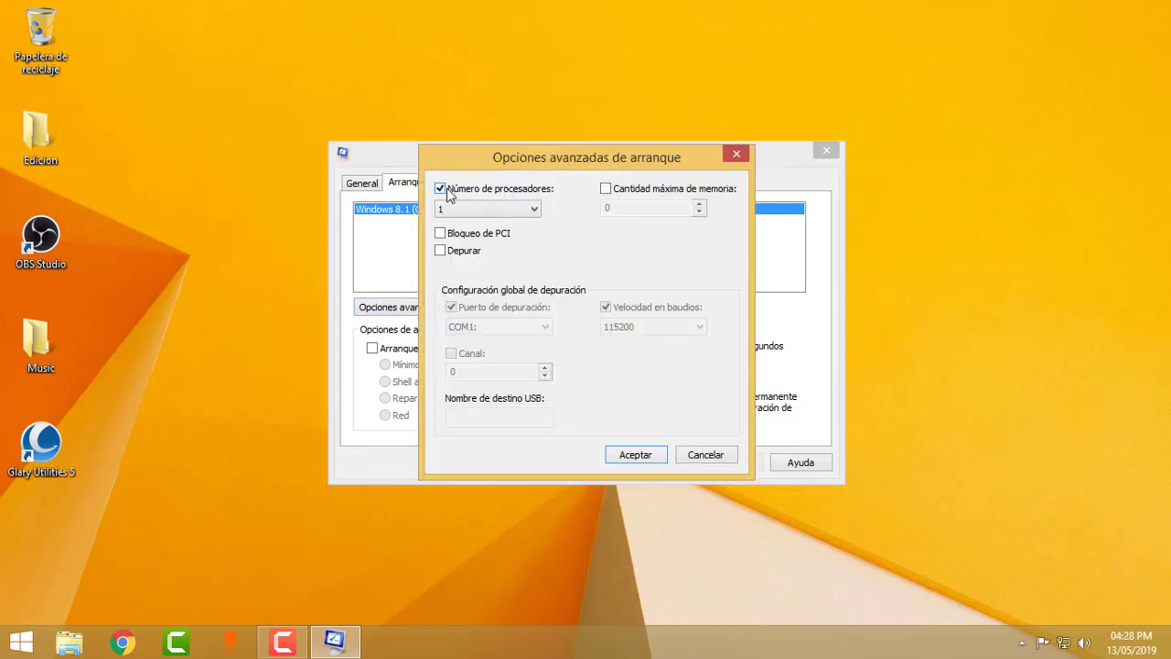
pyautogui.click(521, 210)
pyautogui.click(530, 212)
pyautogui.click(526, 210)
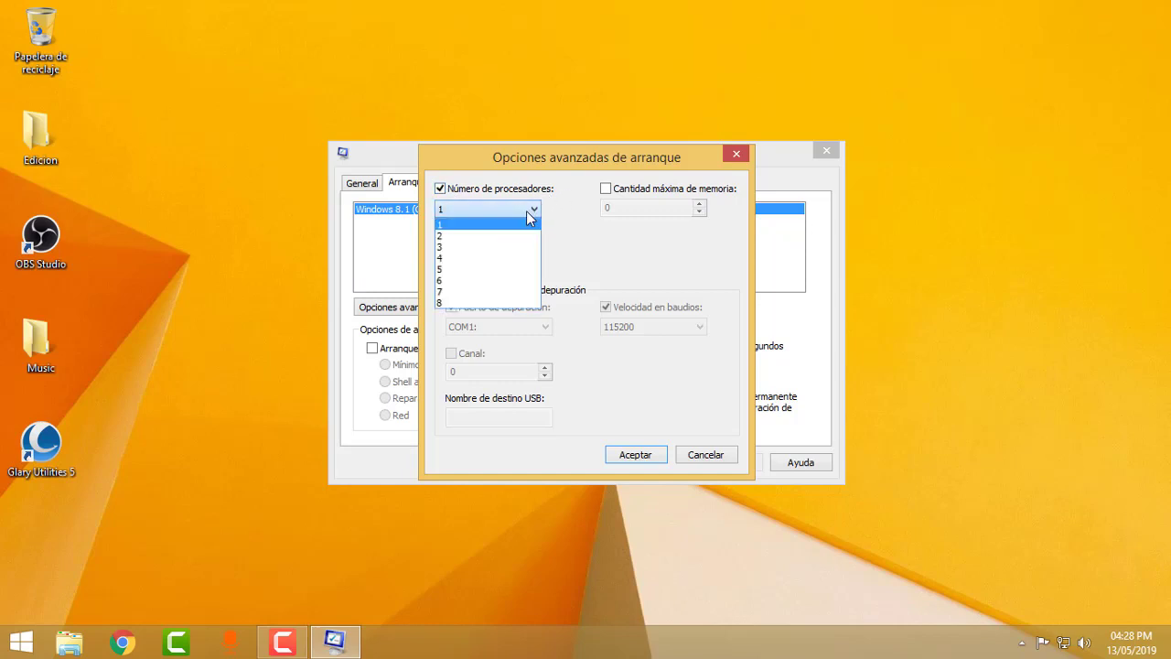
pyautogui.click(464, 303)
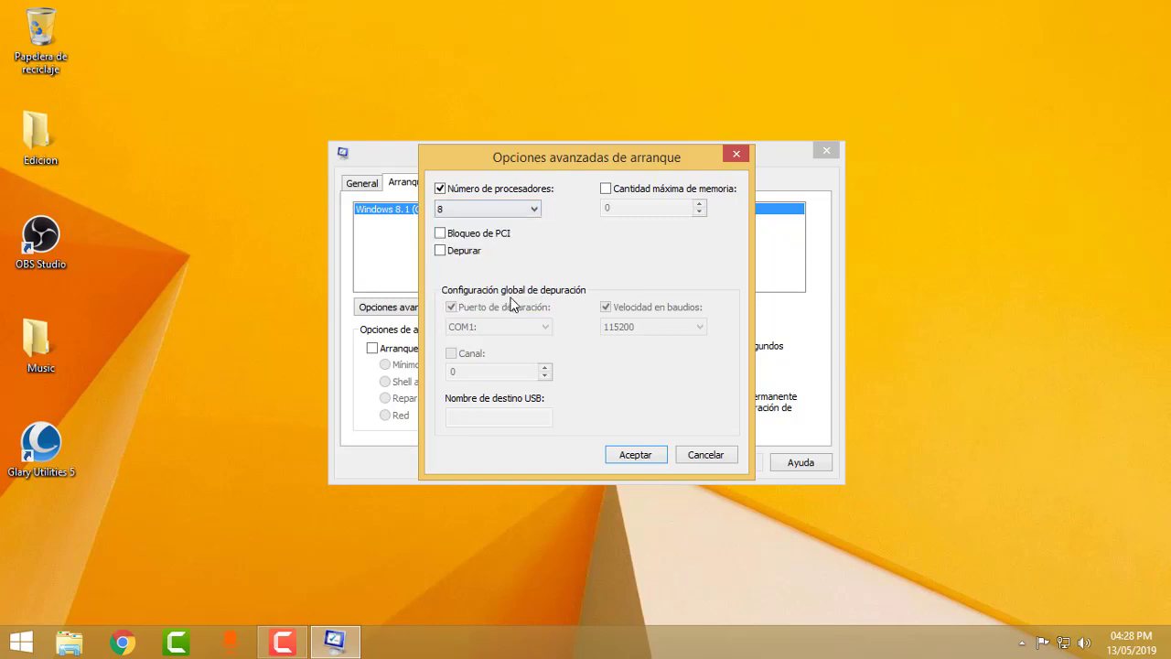
pyautogui.click(607, 189)
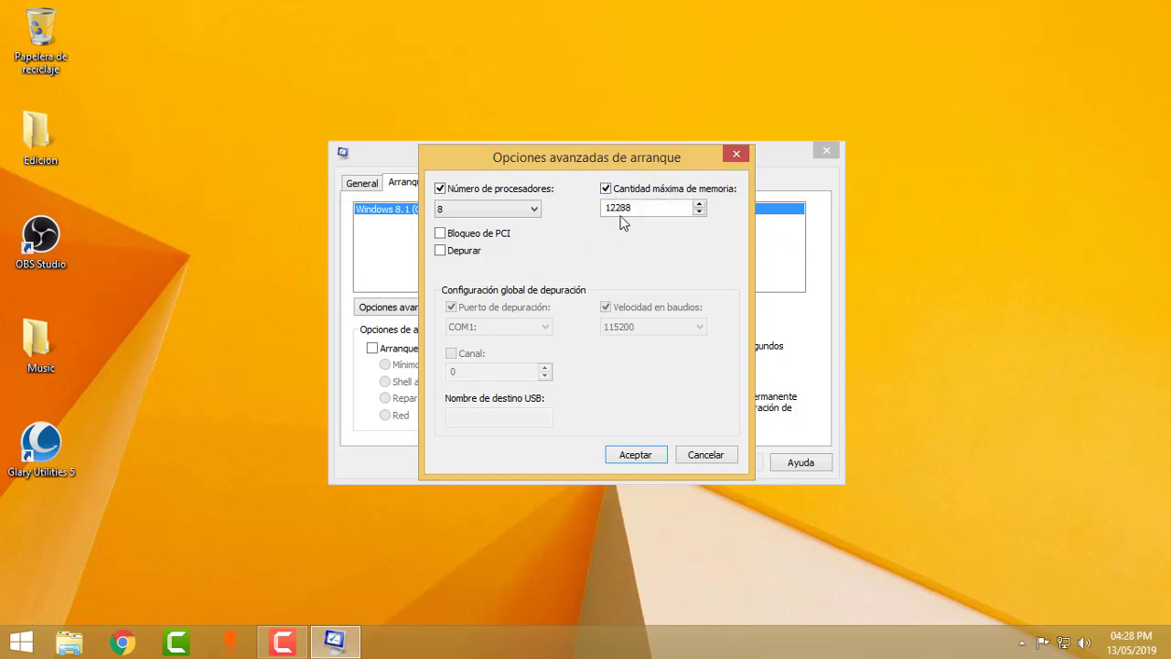
pyautogui.click(701, 205)
pyautogui.click(644, 457)
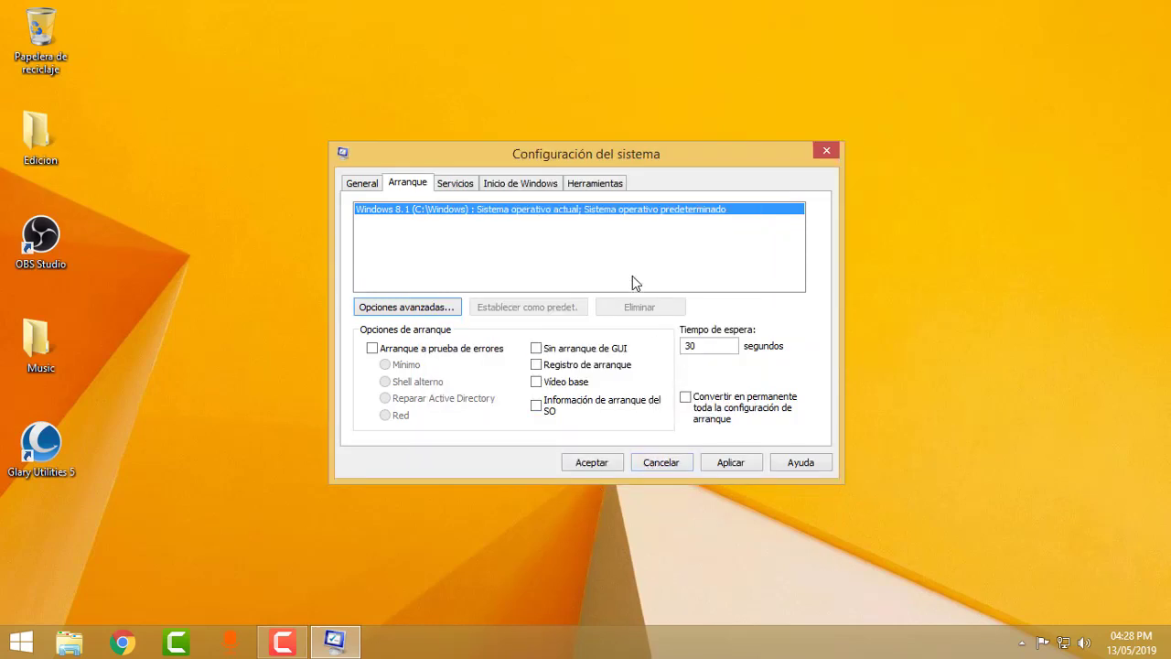
# Step: Disable the Windows Update service in the system configuration, then apply the changes and close the dialog
pyautogui.click(456, 188)
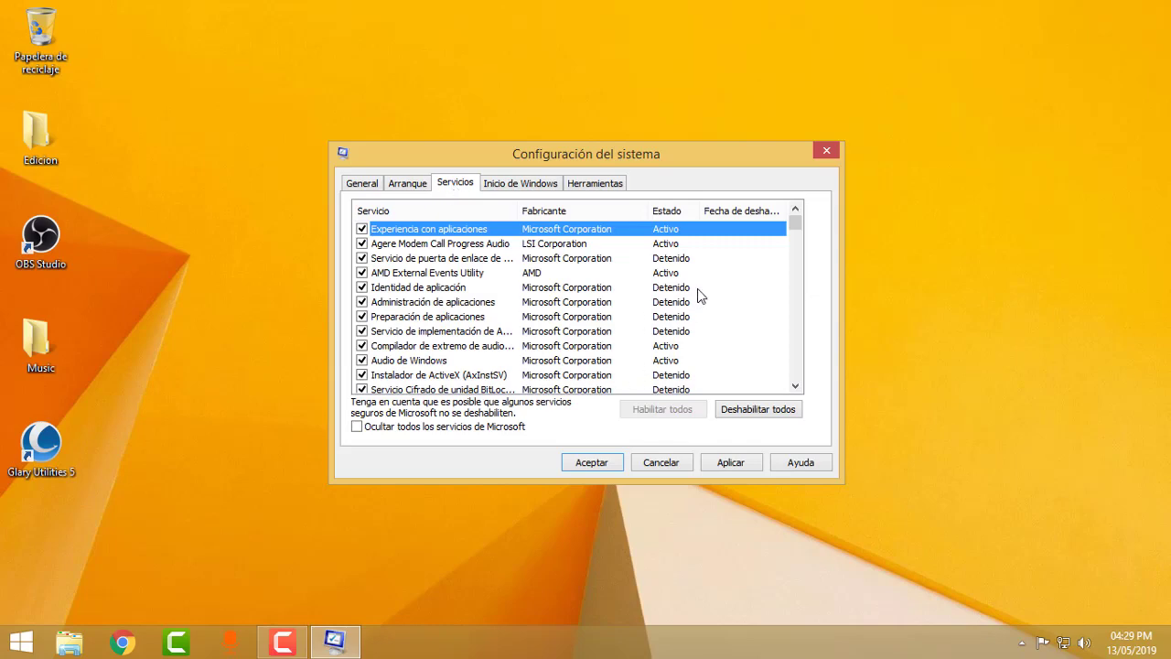
pyautogui.scroll(-15, 723, 286)
pyautogui.scroll(-4, 739, 283)
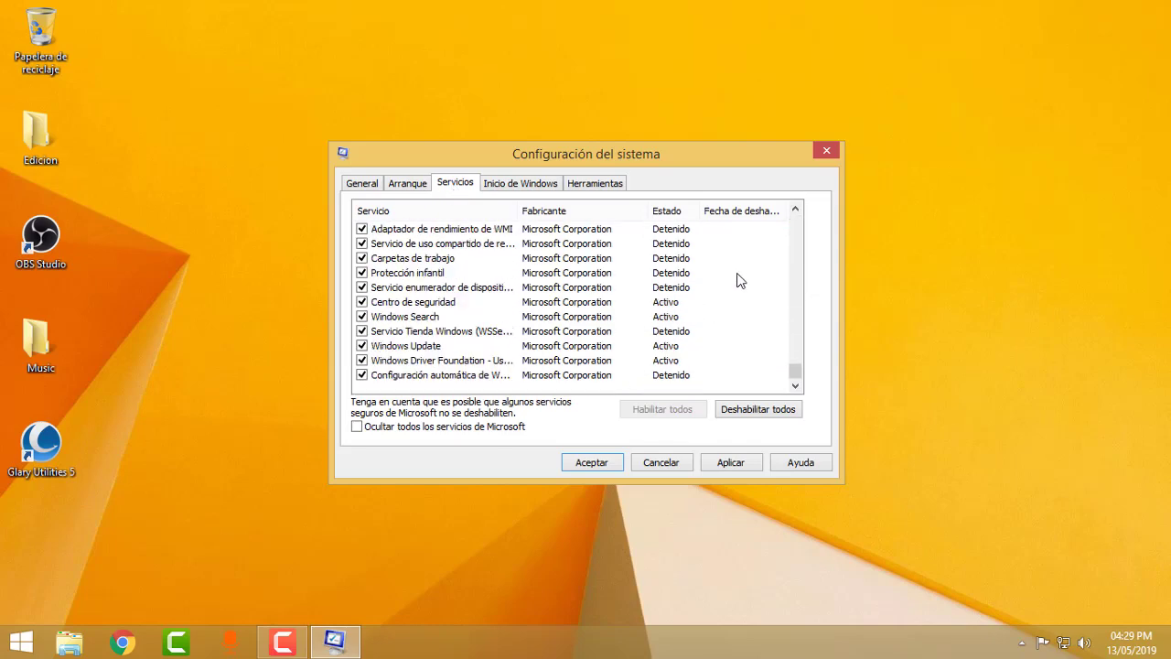
pyautogui.click(428, 348)
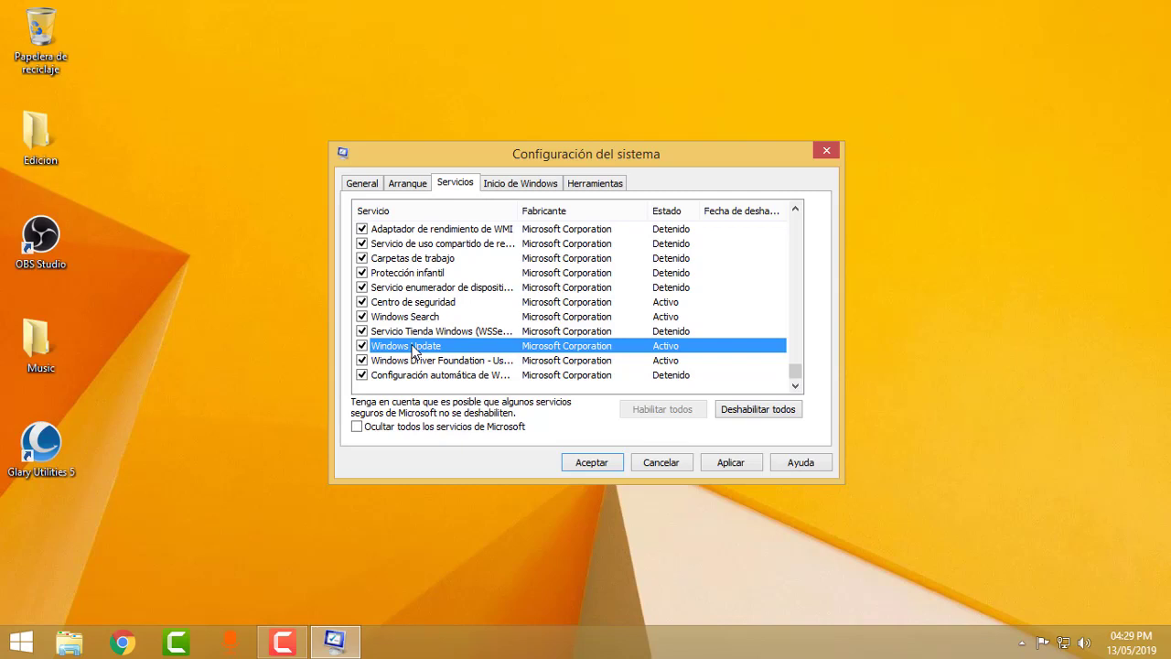
pyautogui.click(361, 346)
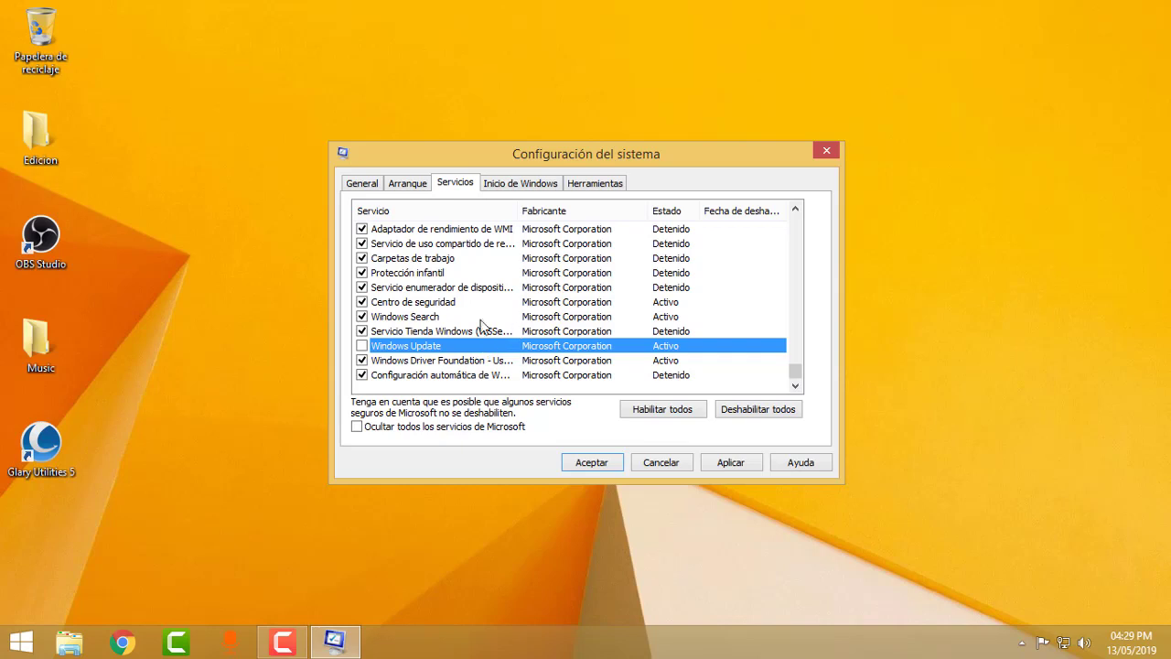
pyautogui.click(732, 467)
pyautogui.click(613, 464)
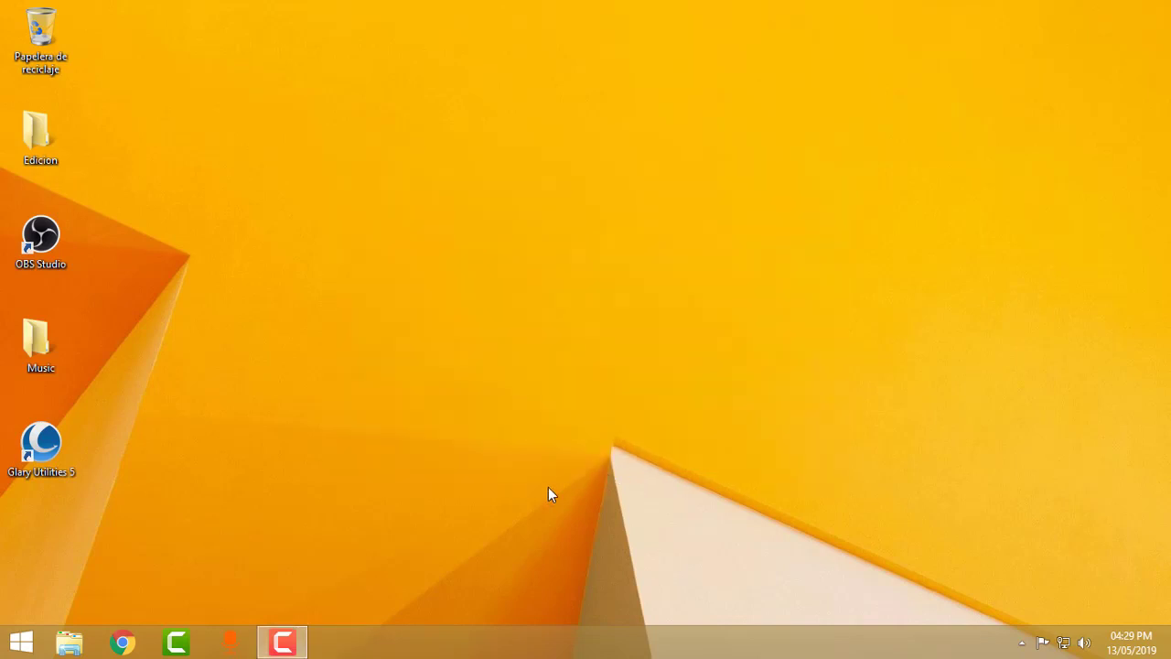